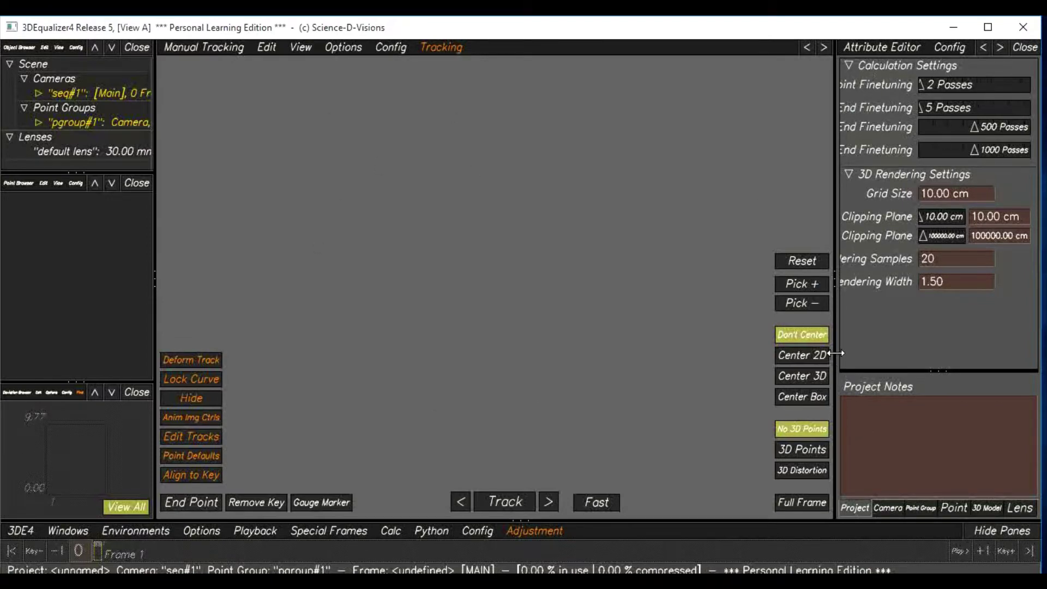
- Drag the splitter left to widen the Attribute Editor beside the viewport
drag(836, 354, 751, 360)
- Apply the Basic layout, widen the Attribute Editor further, and show camera seq#1's attributes
click(125, 532)
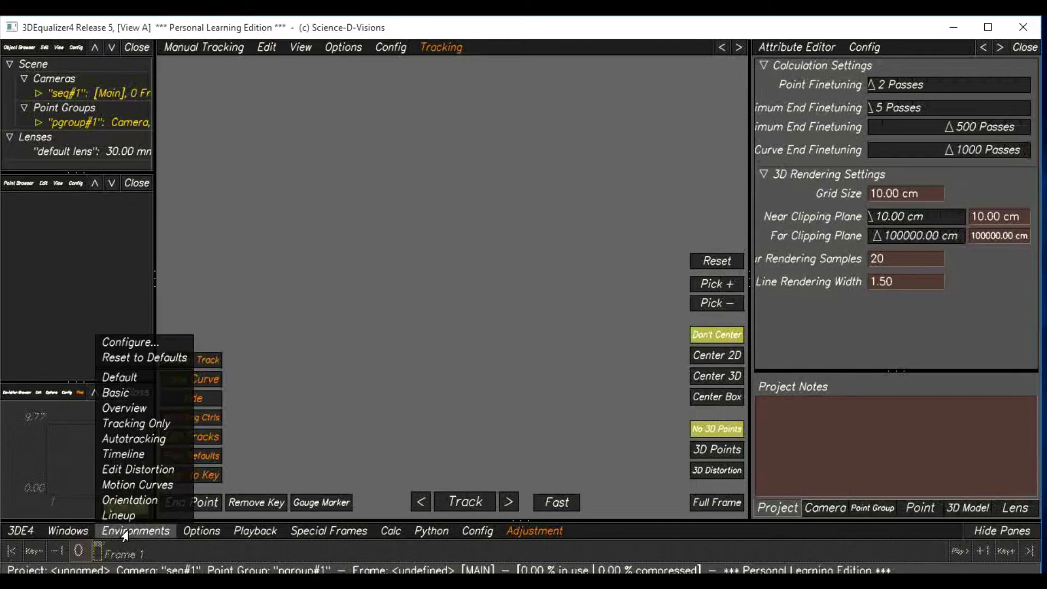
click(127, 393)
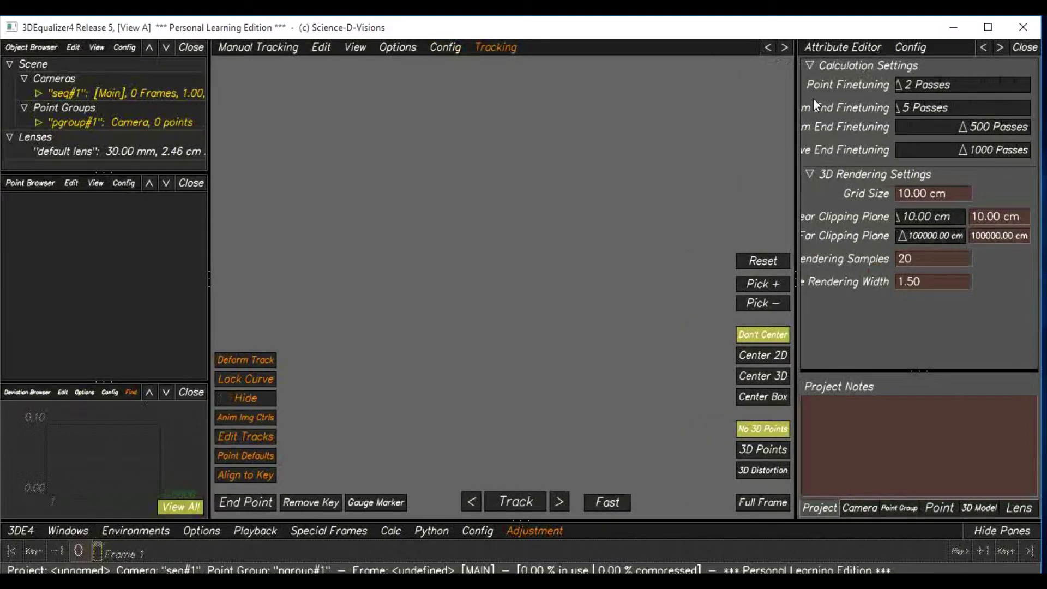
drag(793, 175, 754, 180)
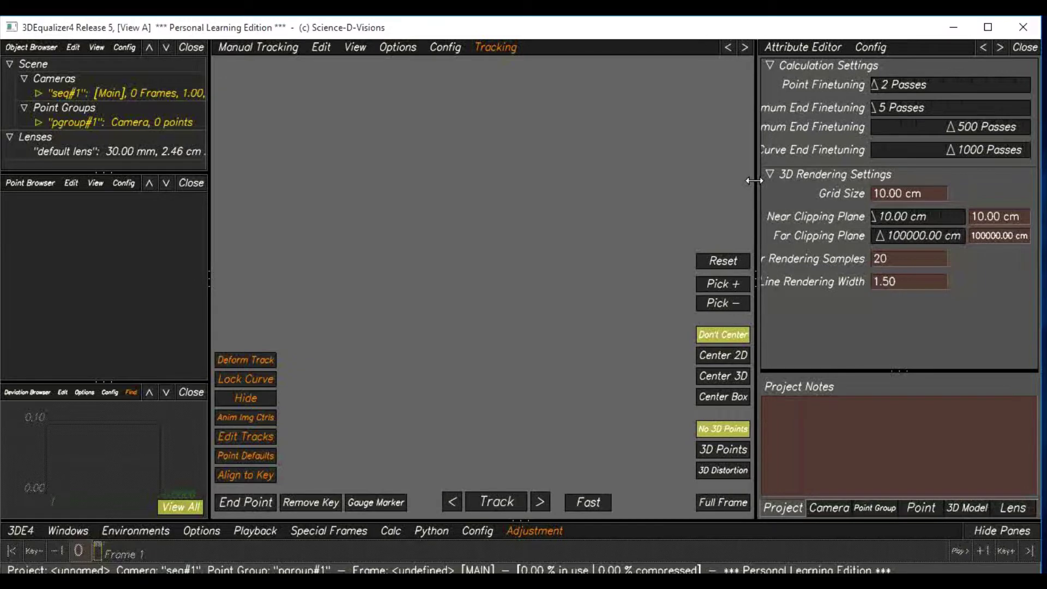
click(827, 511)
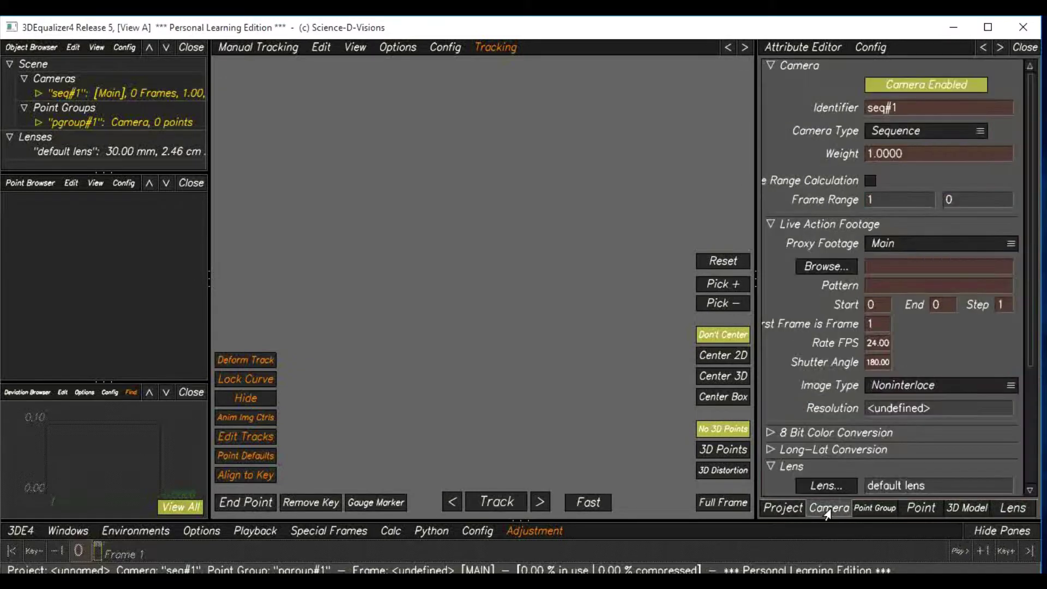
click(874, 508)
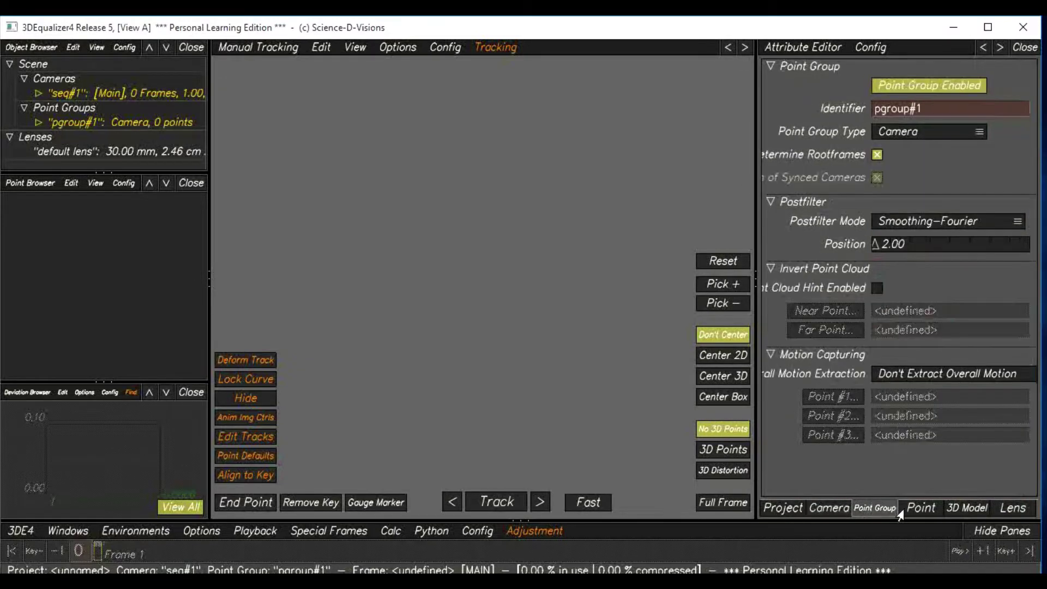
click(823, 510)
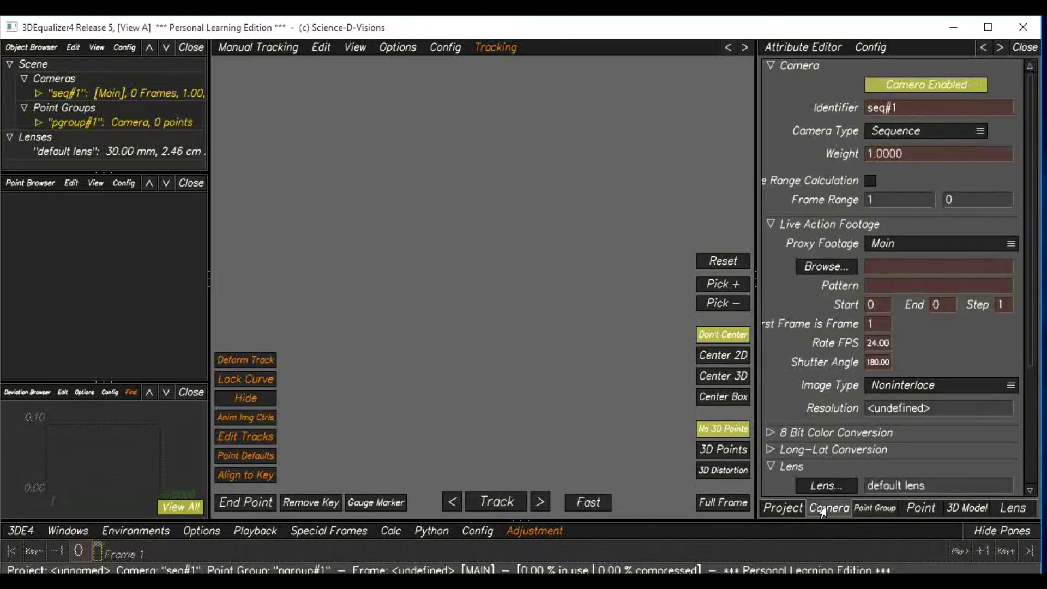
- Open the footage browser and select the directory path, then close it without choosing footage
click(835, 268)
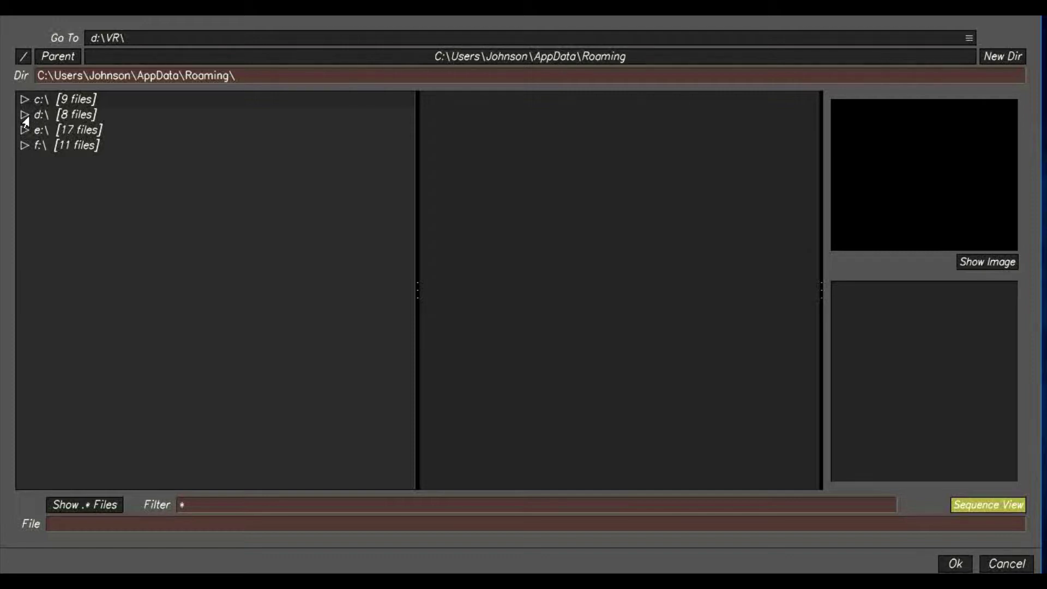
click(242, 75)
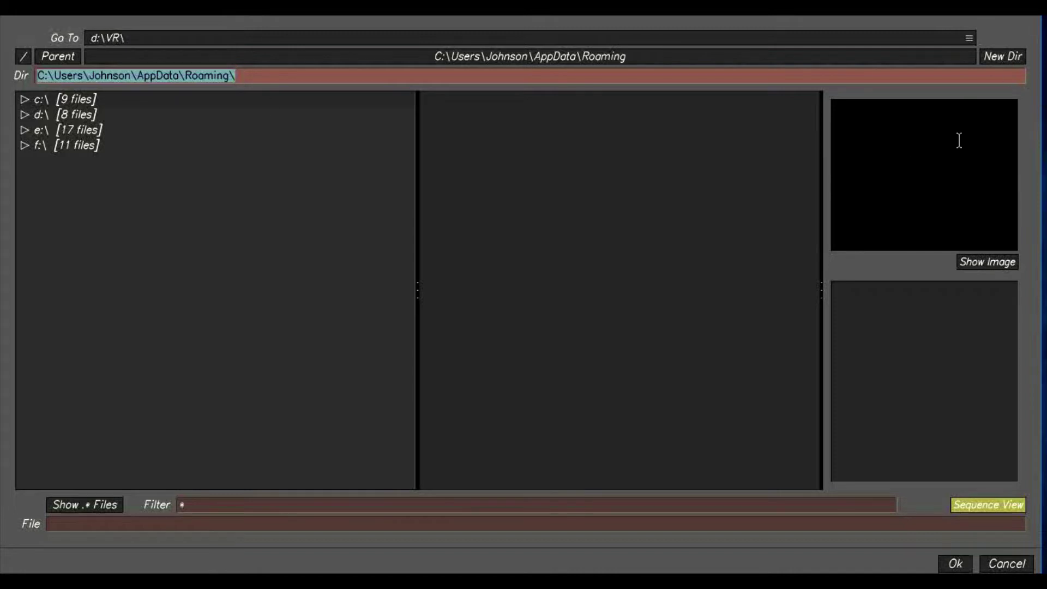
click(1006, 563)
click(321, 47)
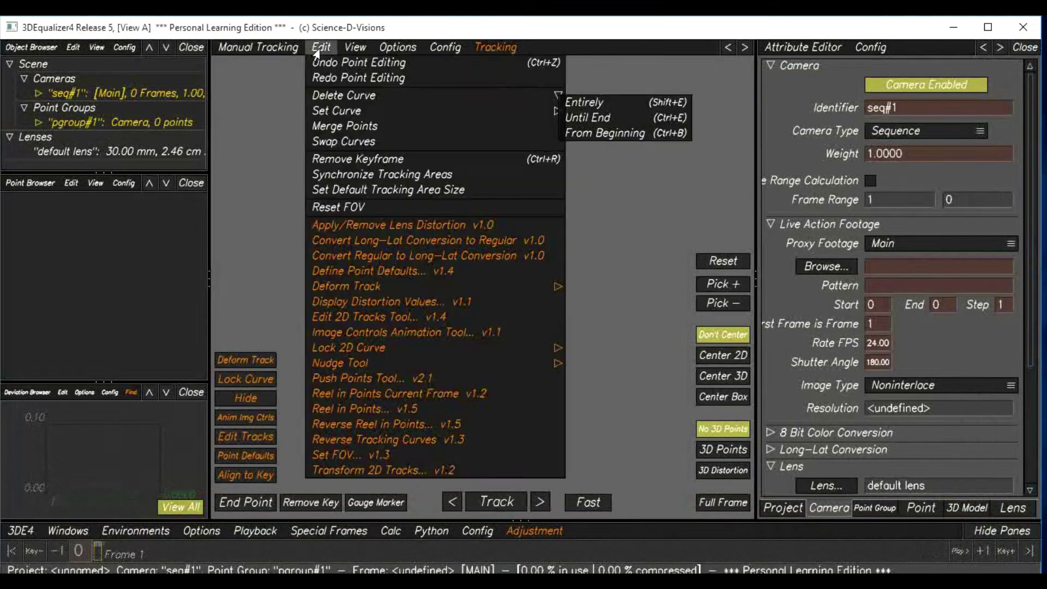
right_click(342, 129)
right_click(326, 164)
click(278, 158)
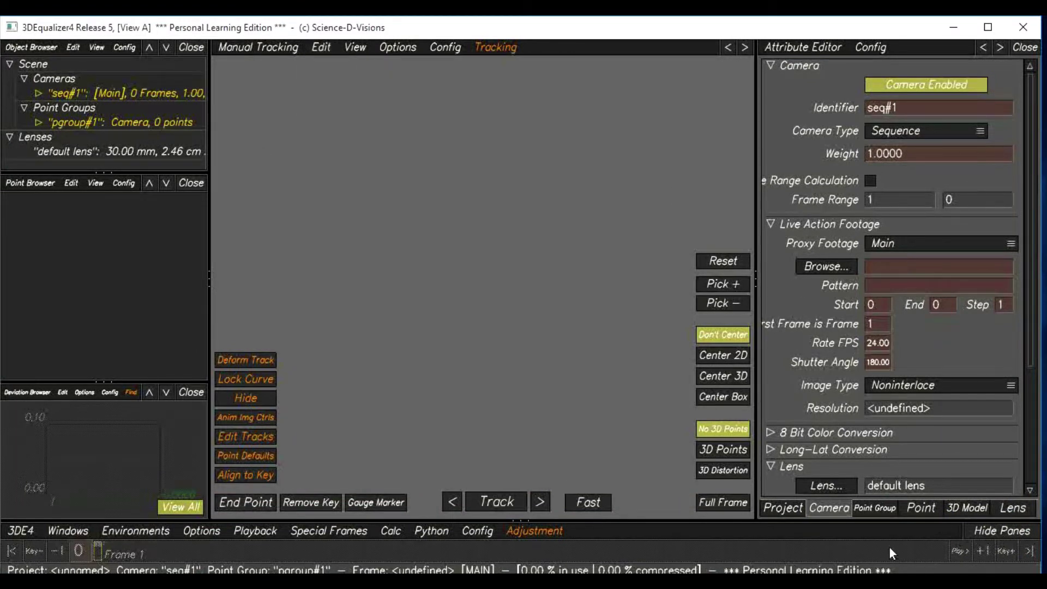
- Load Virtualreality.0001.jpeg [1-66] from d:\VR as the camera footage
click(837, 269)
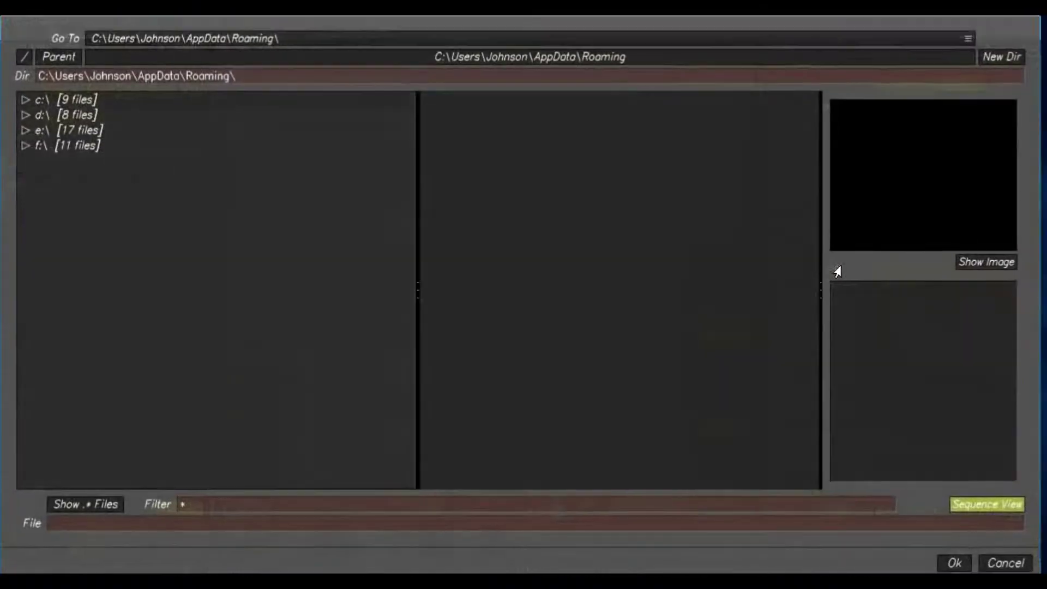
click(22, 115)
scroll(115, 294, down, 5)
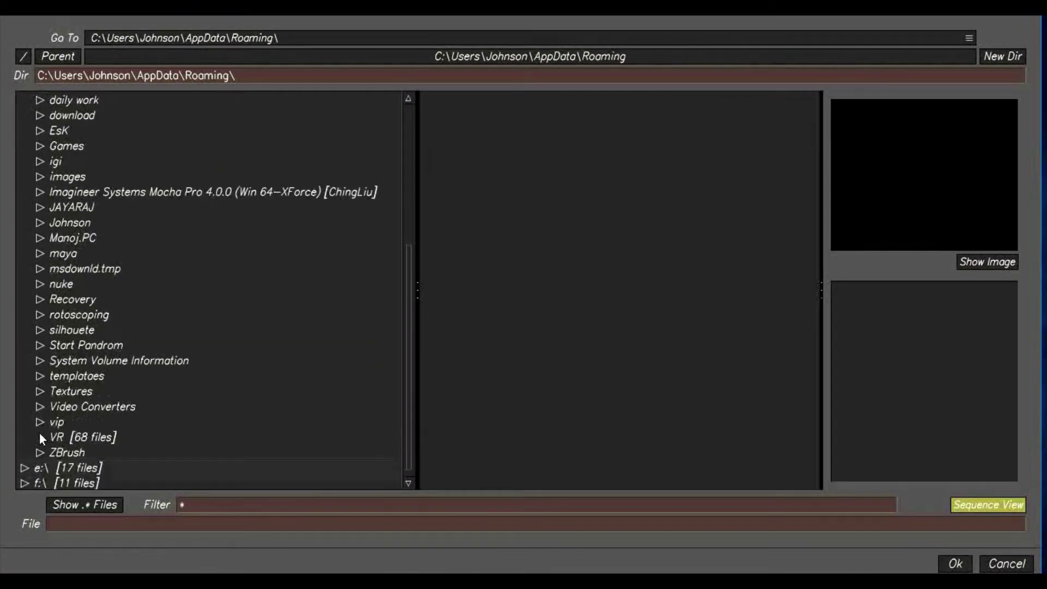
click(48, 436)
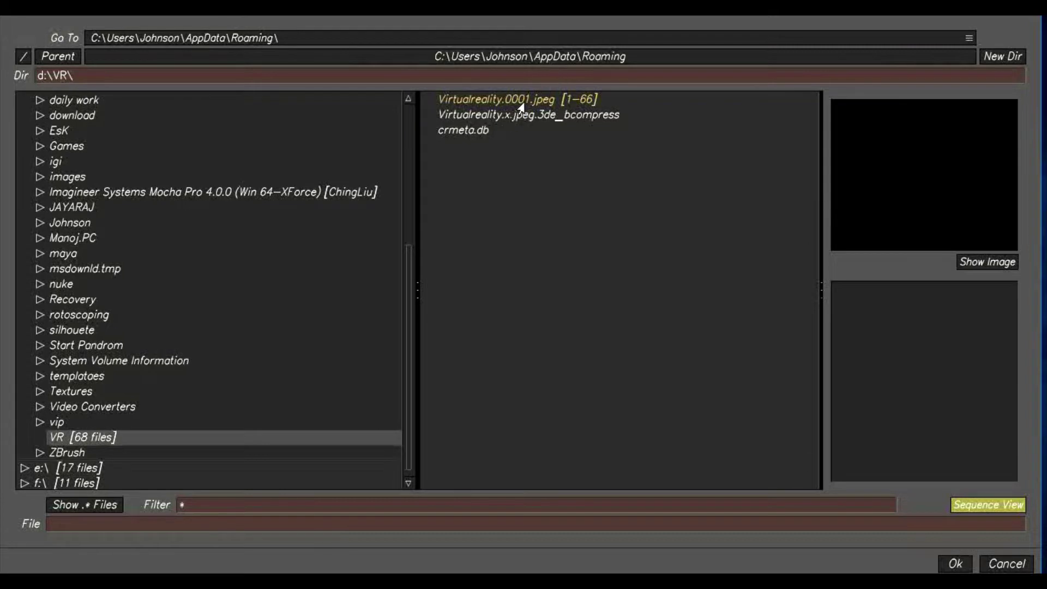
click(518, 100)
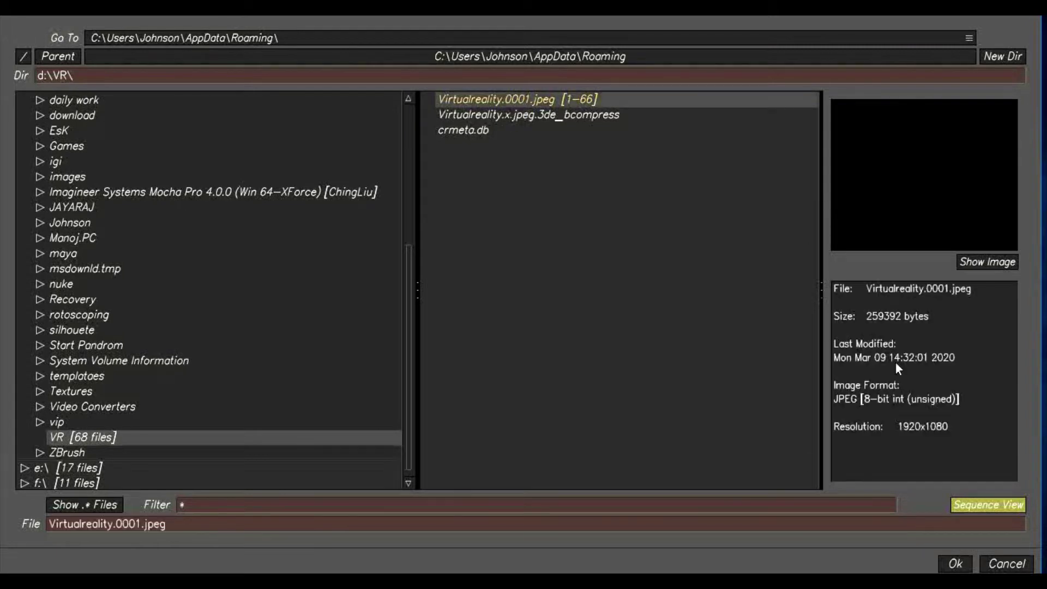
click(954, 565)
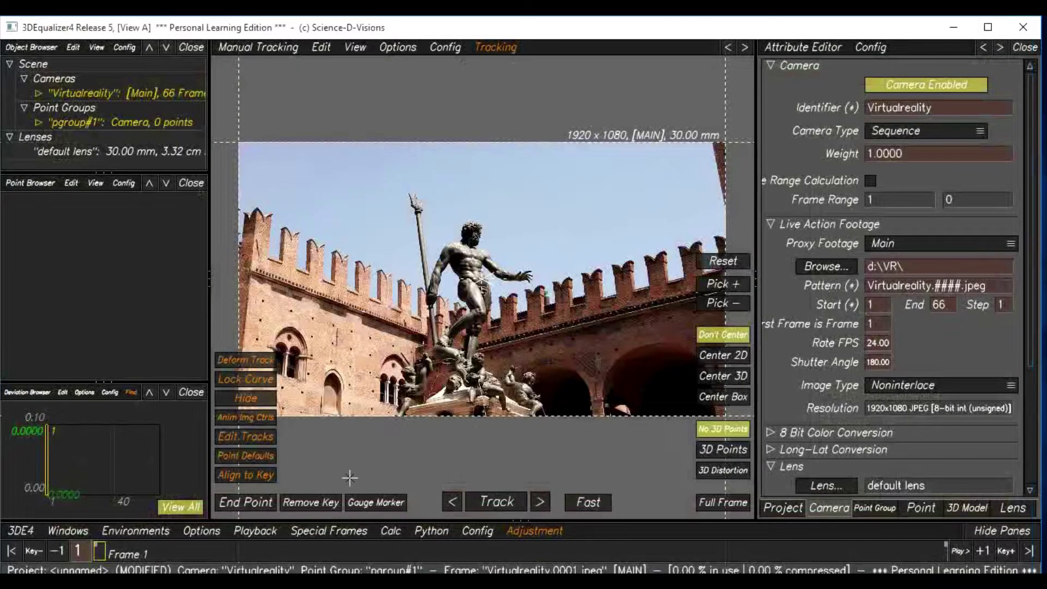
- Export the buffer compression file for the sequence, overwriting the existing one
click(257, 531)
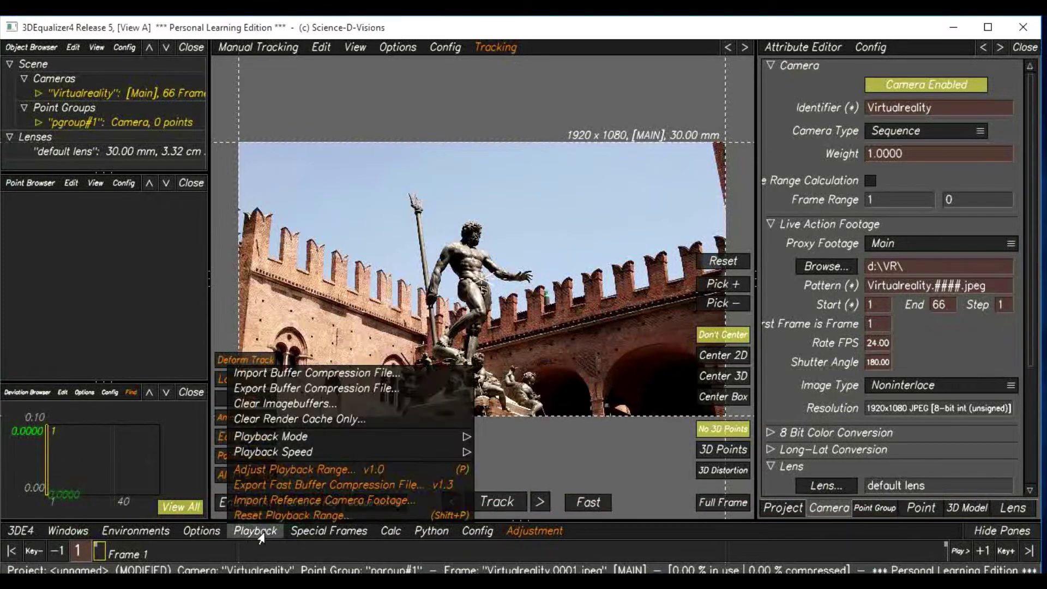
click(305, 388)
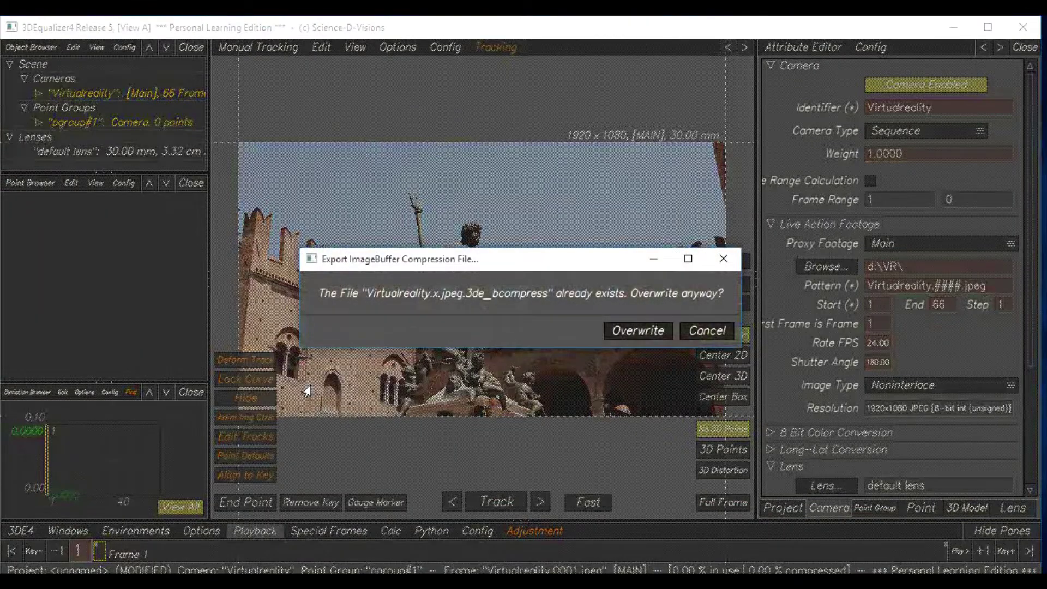
click(620, 333)
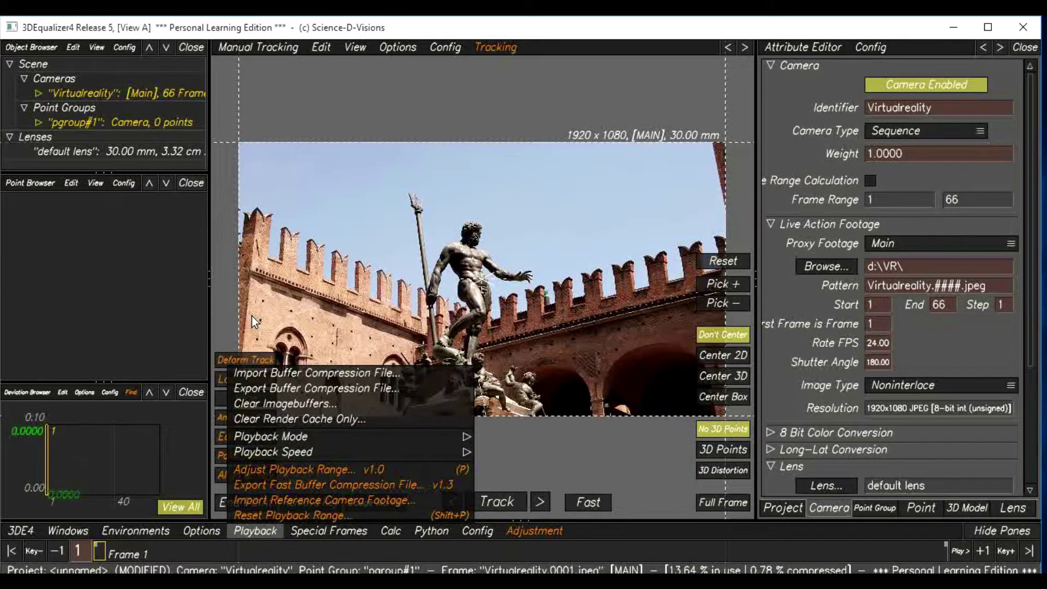
- Play the footage from frame 38 and display the Lens attributes
click(575, 555)
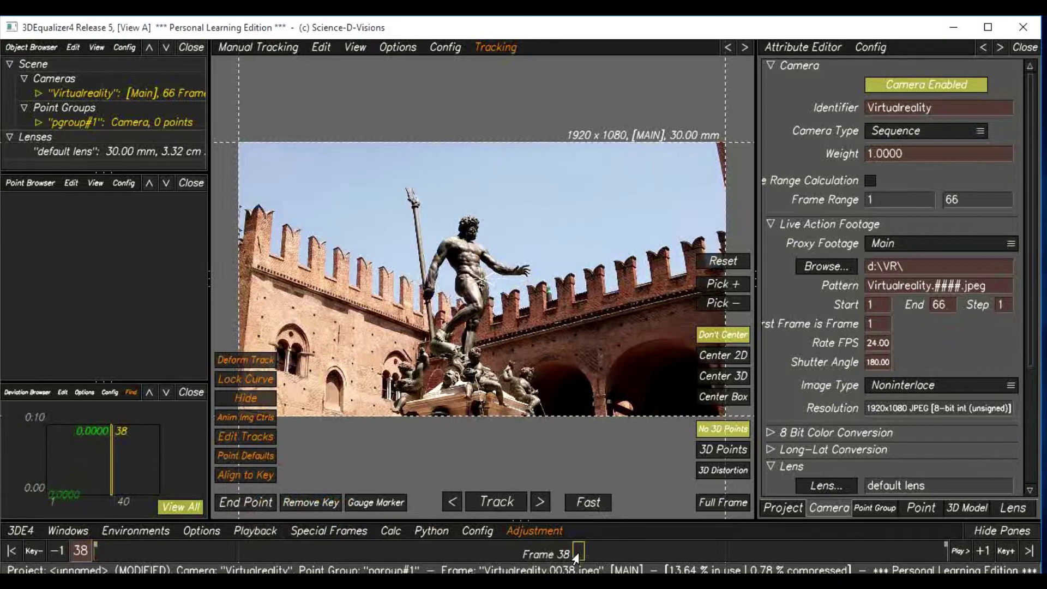
key(space)
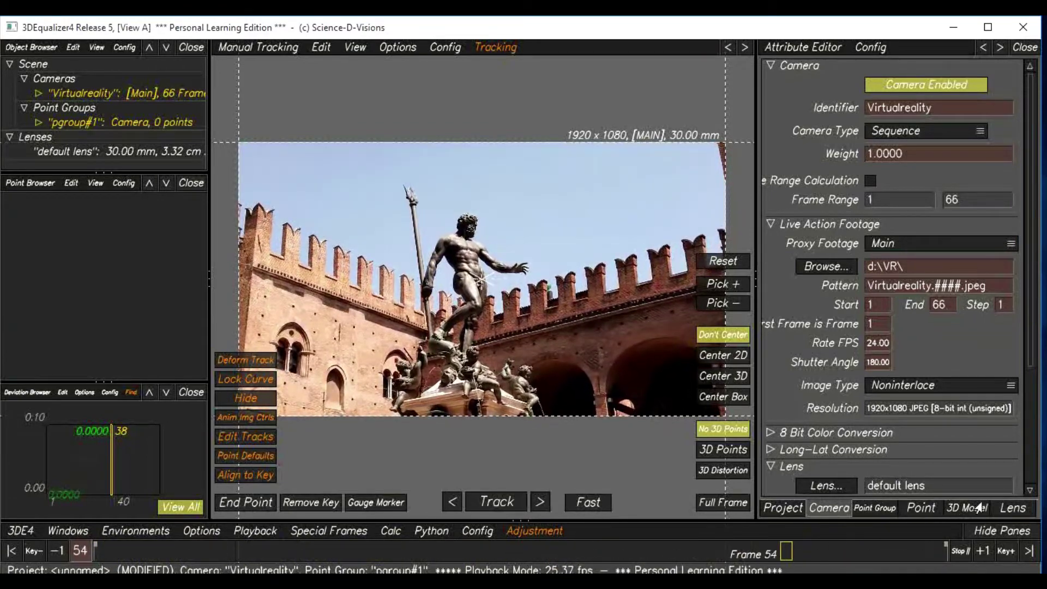
click(1011, 508)
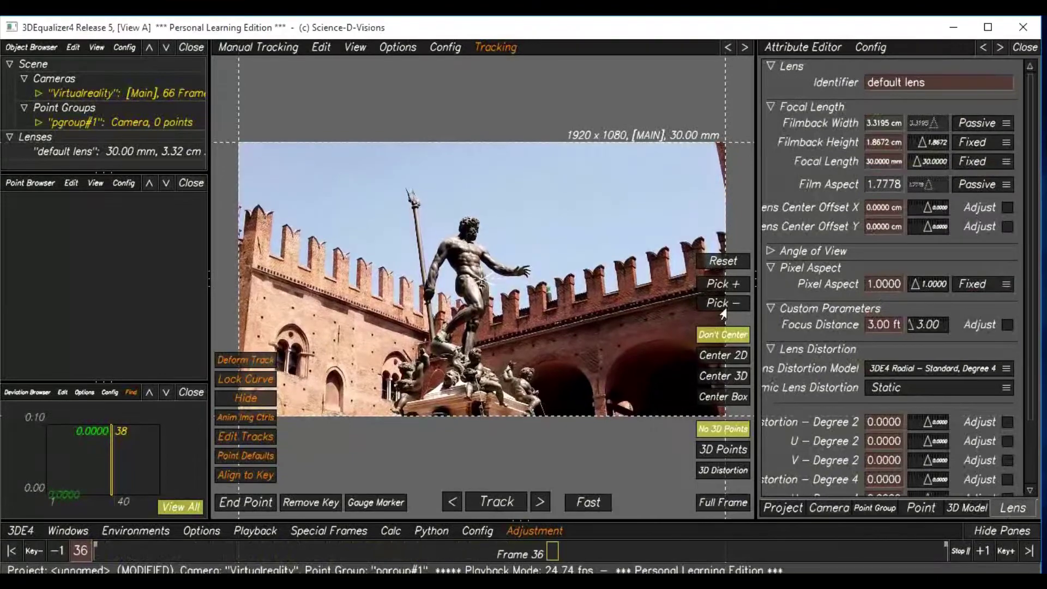
- Widen the Attribute Editor to read the 30 mm focal length and 3.3195 × 1.8672 cm filmback
drag(756, 297, 673, 296)
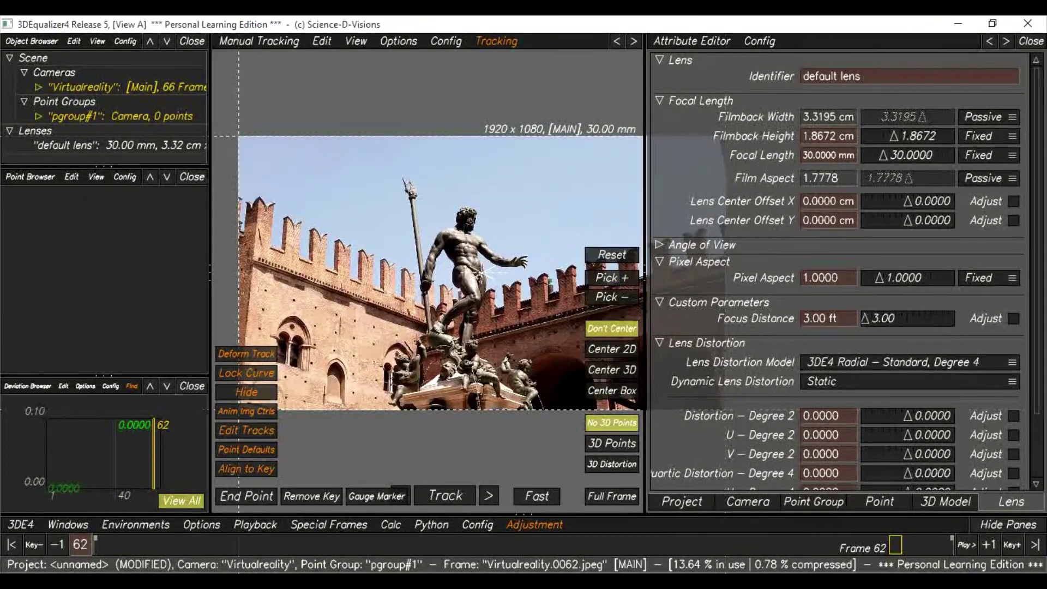
- Switch to Chrome and open the ARRI page of the VFX Camera Database
mouse_move(581, 583)
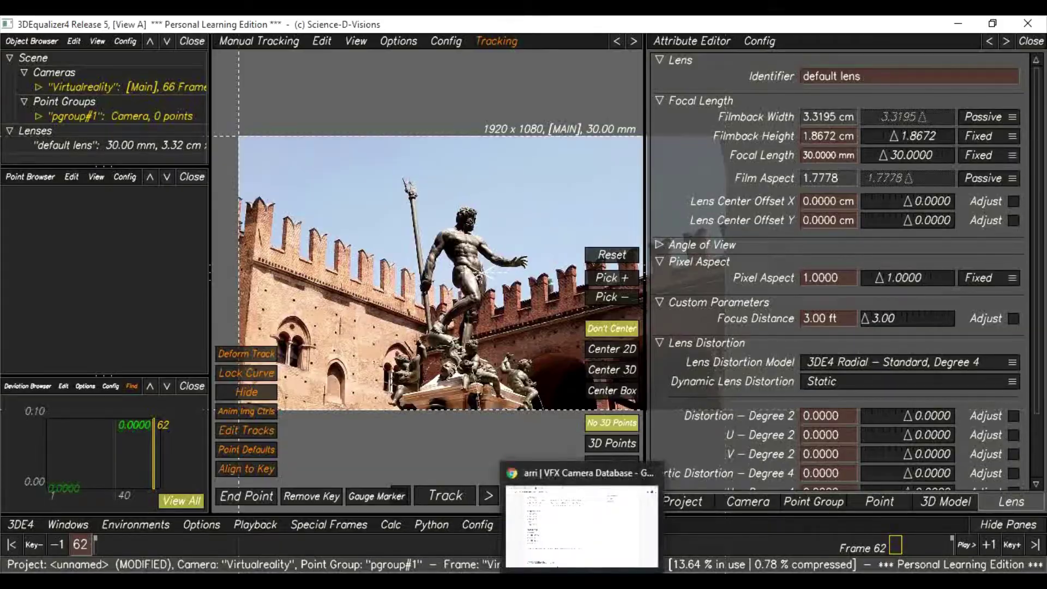
click(581, 523)
click(141, 28)
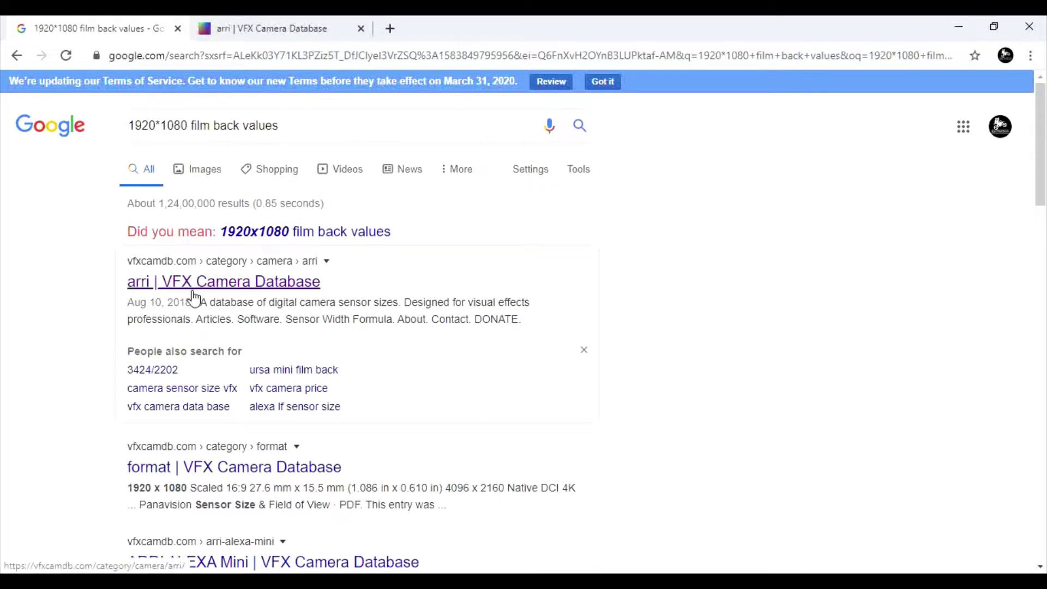
click(315, 17)
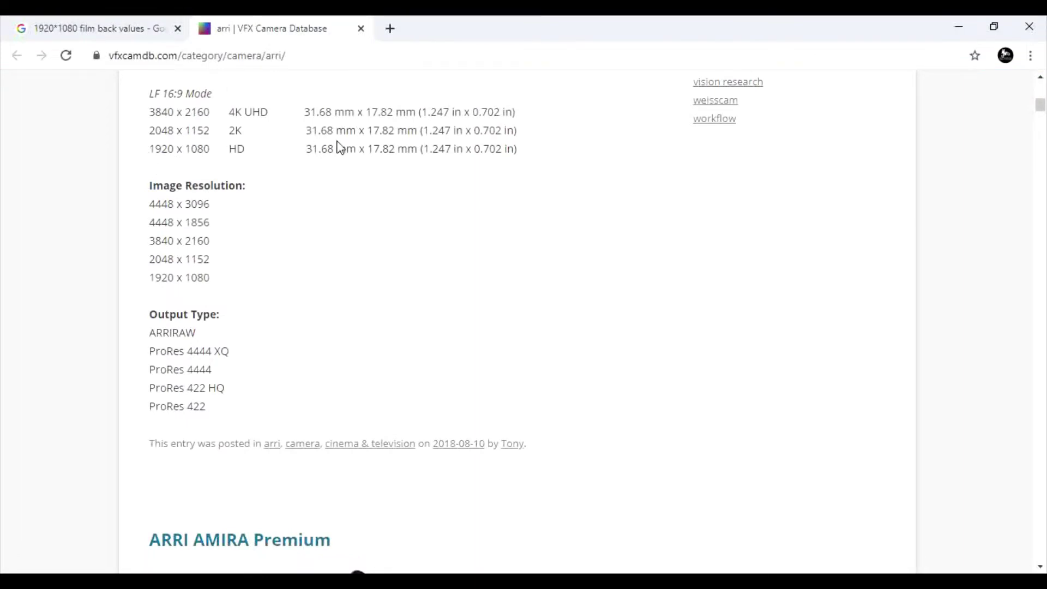
- Scroll to the Sensor Dimensions table, finding 1920 x 1080 HD at 23.76 × 13.37 mm
scroll(444, 142, down, 4)
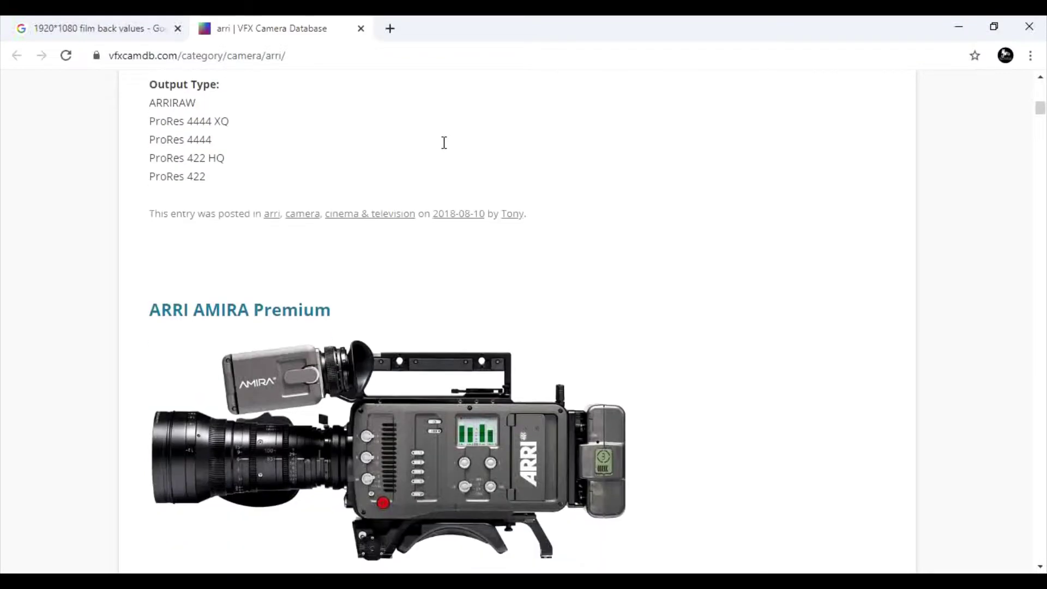
scroll(445, 142, down, 1)
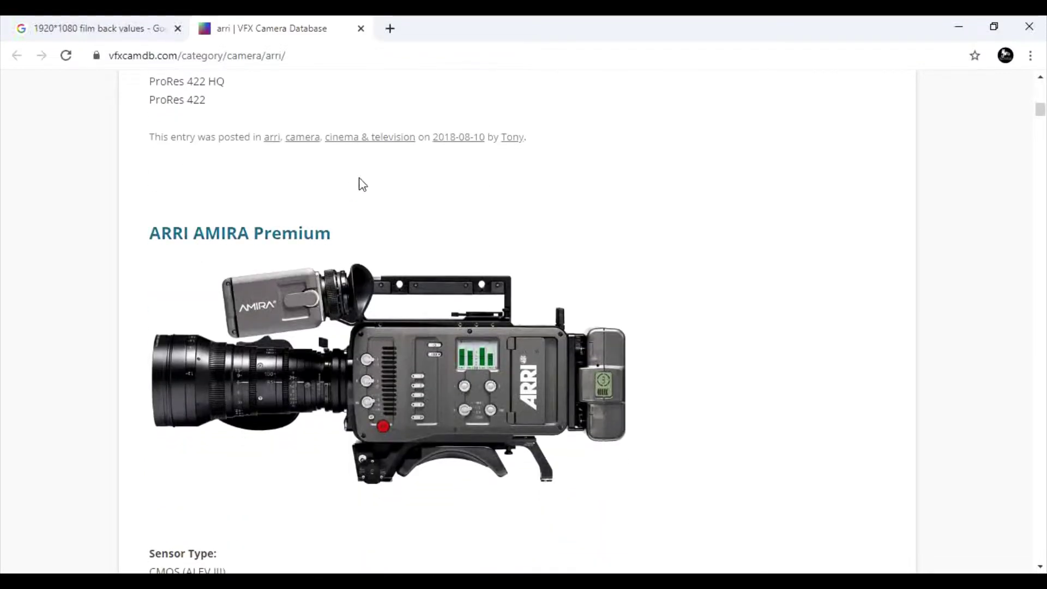
scroll(360, 182, down, 7)
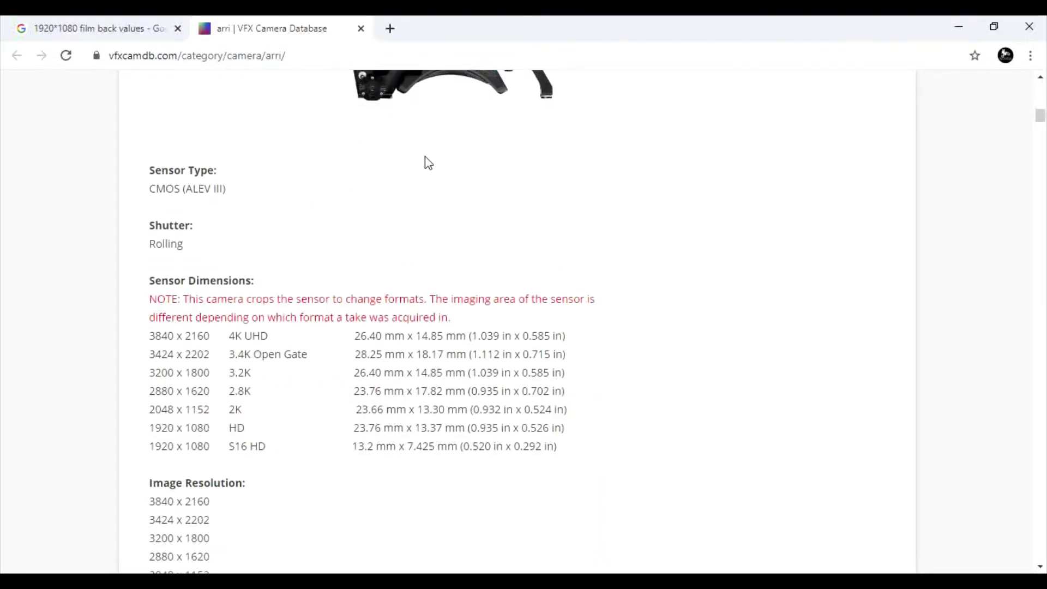
scroll(429, 162, up, 3)
scroll(323, 314, up, 1)
scroll(323, 314, down, 4)
scroll(236, 426, down, 10)
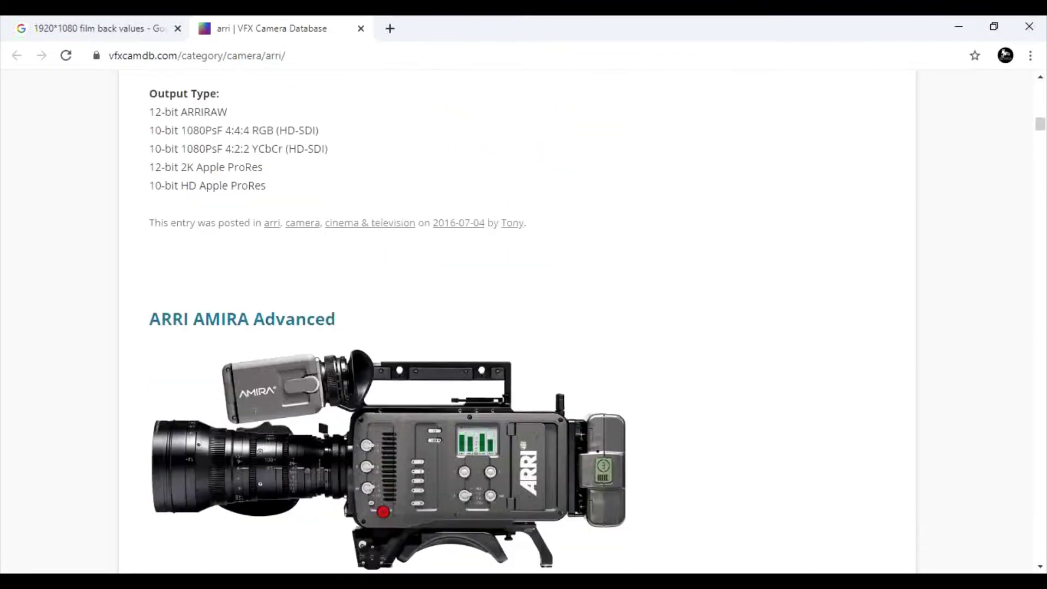
scroll(254, 420, down, 7)
scroll(308, 197, up, 1)
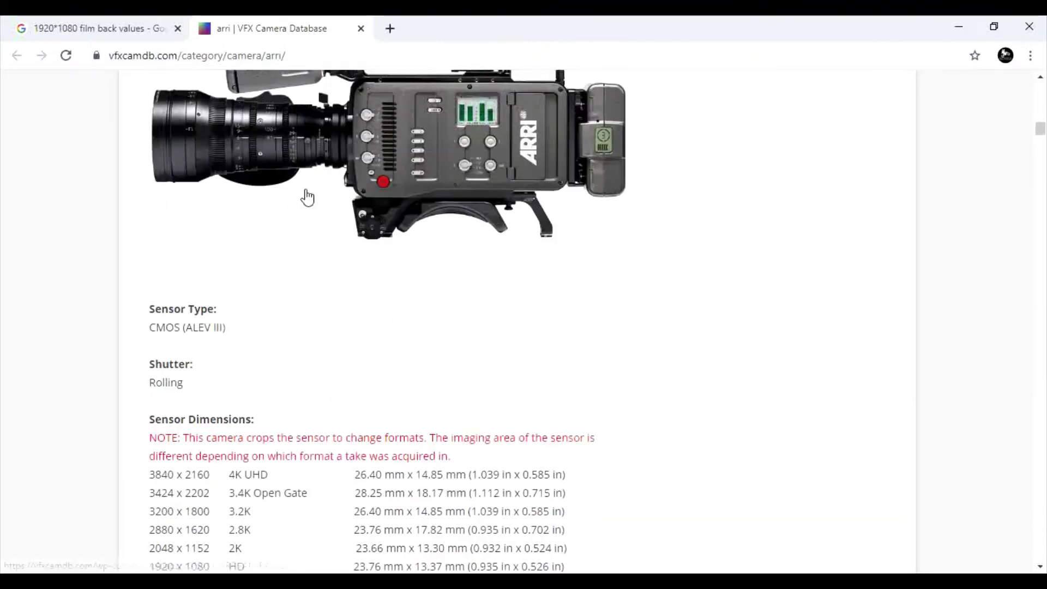
scroll(308, 198, up, 12)
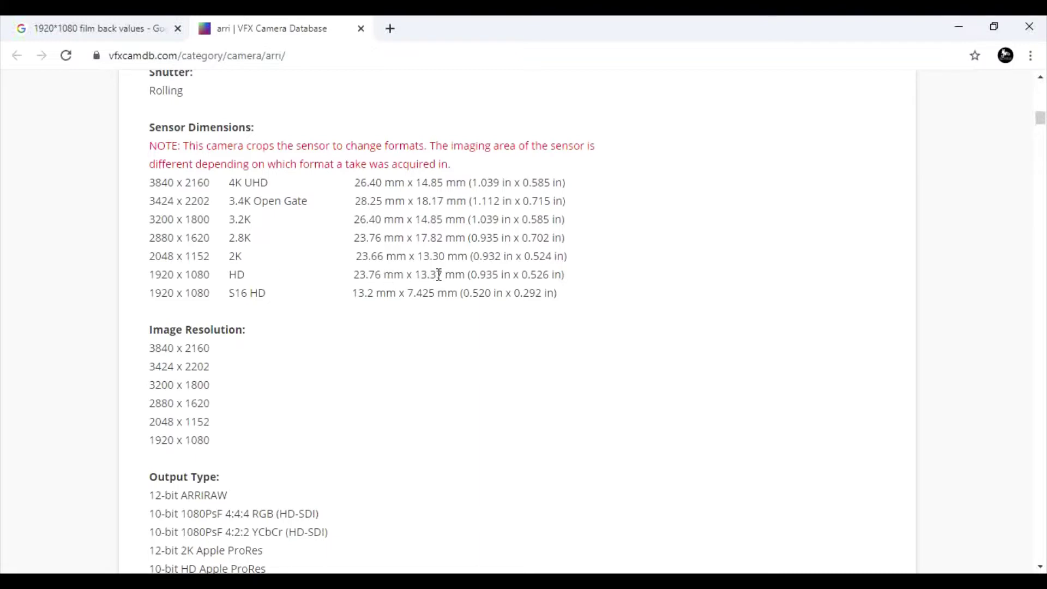
- Back in 3DEqualizer4, set Filmback Units to mm in the Preferences dialog
mouse_move(531, 571)
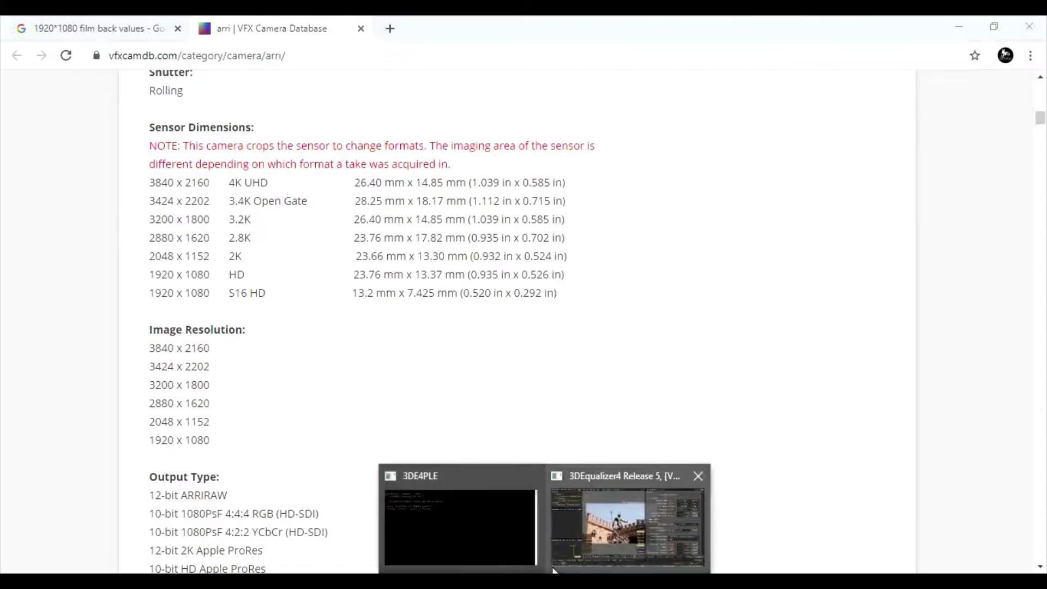
click(610, 477)
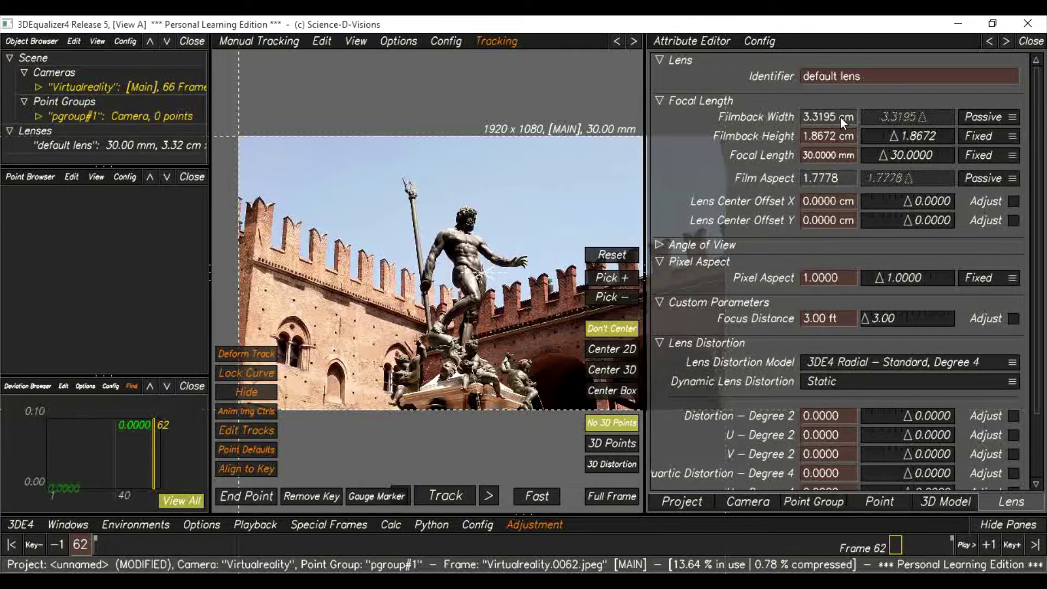
click(201, 524)
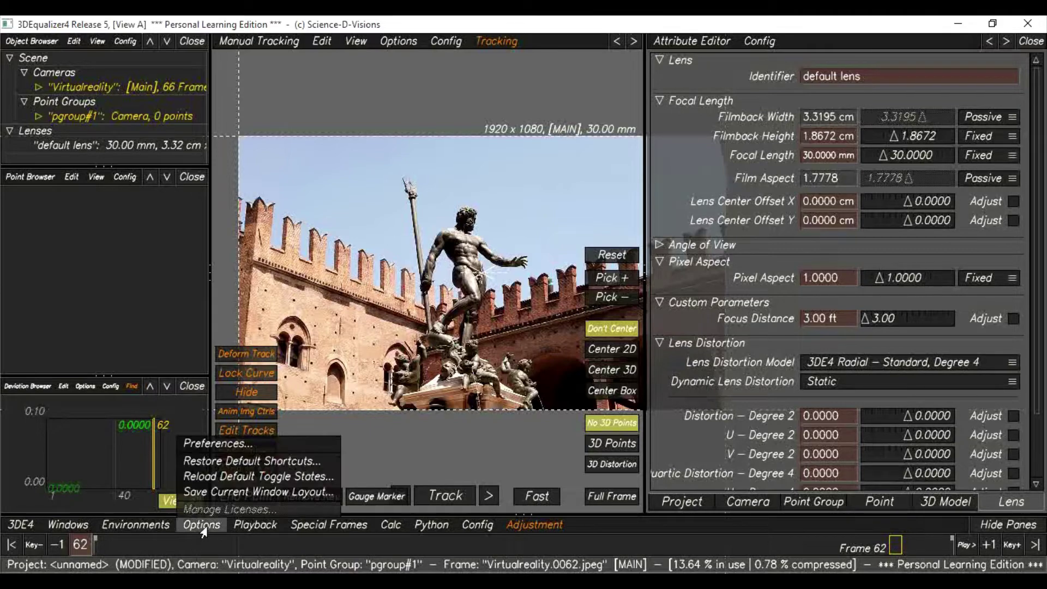
click(215, 443)
drag(548, 101, 466, 38)
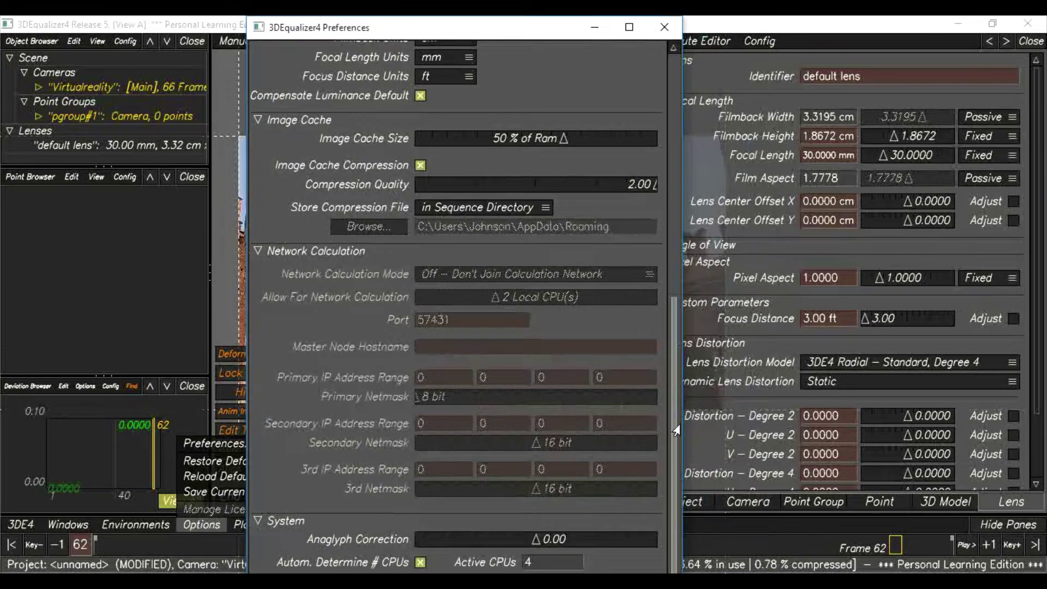
scroll(669, 409, up, 5)
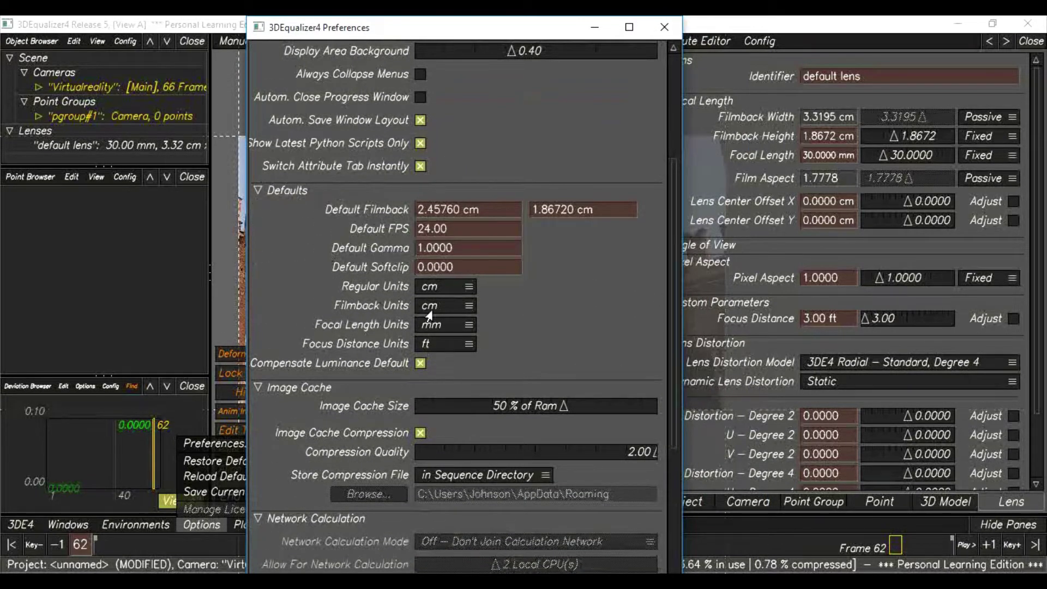
click(460, 311)
click(439, 322)
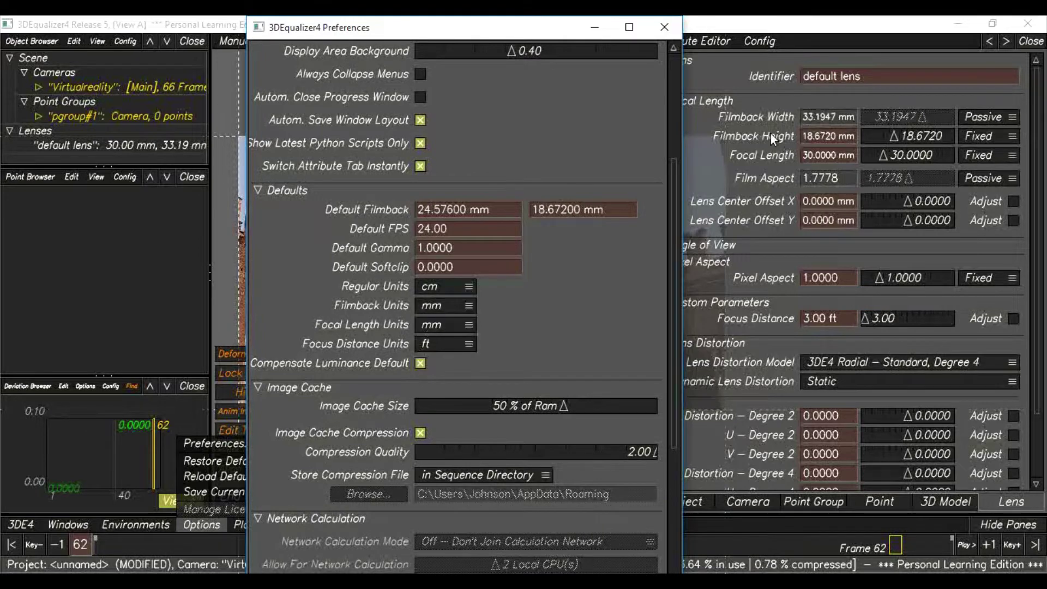
click(654, 28)
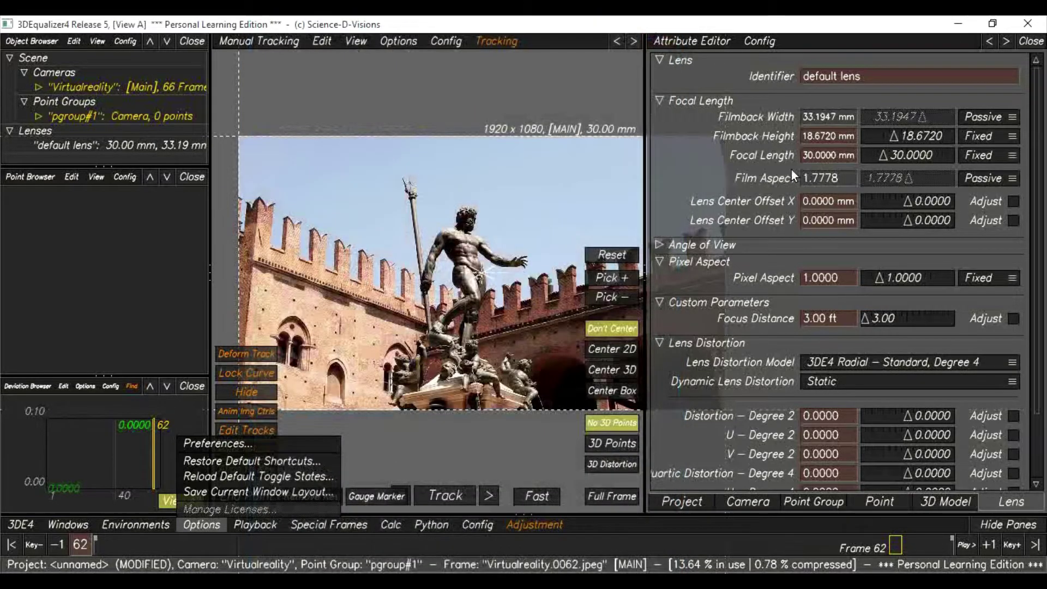
- Make filmback width adjustable and check the sensor dimensions page again
click(978, 120)
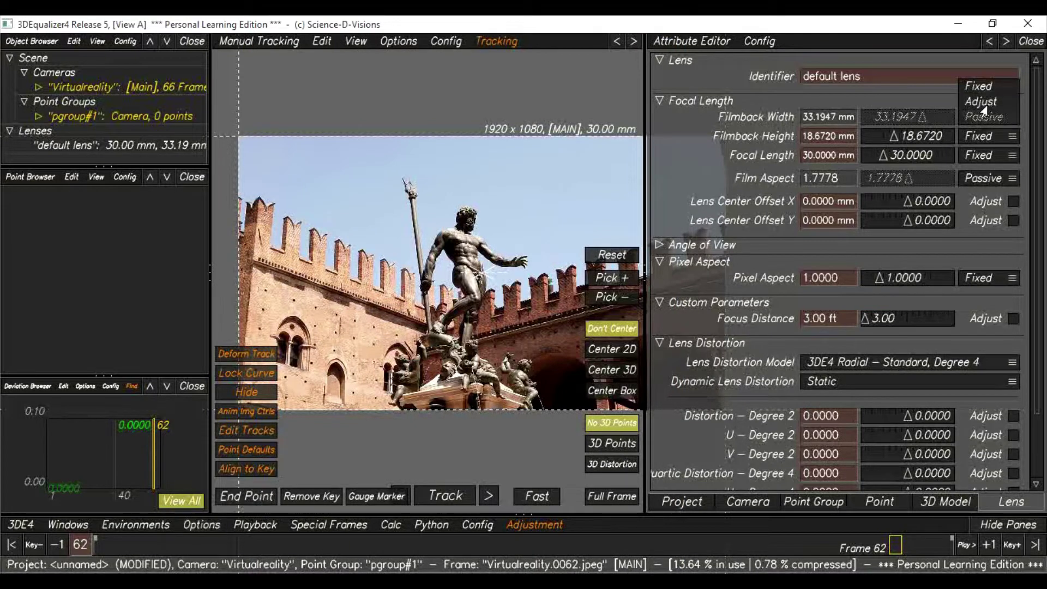
click(981, 103)
click(540, 581)
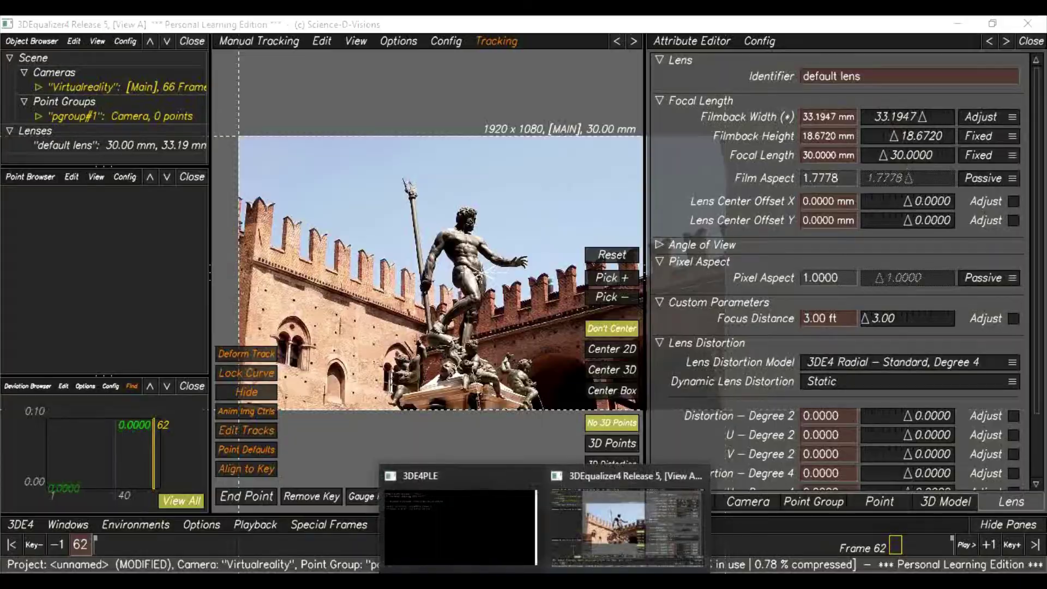
key(alt+Tab)
key(alt+Tab)
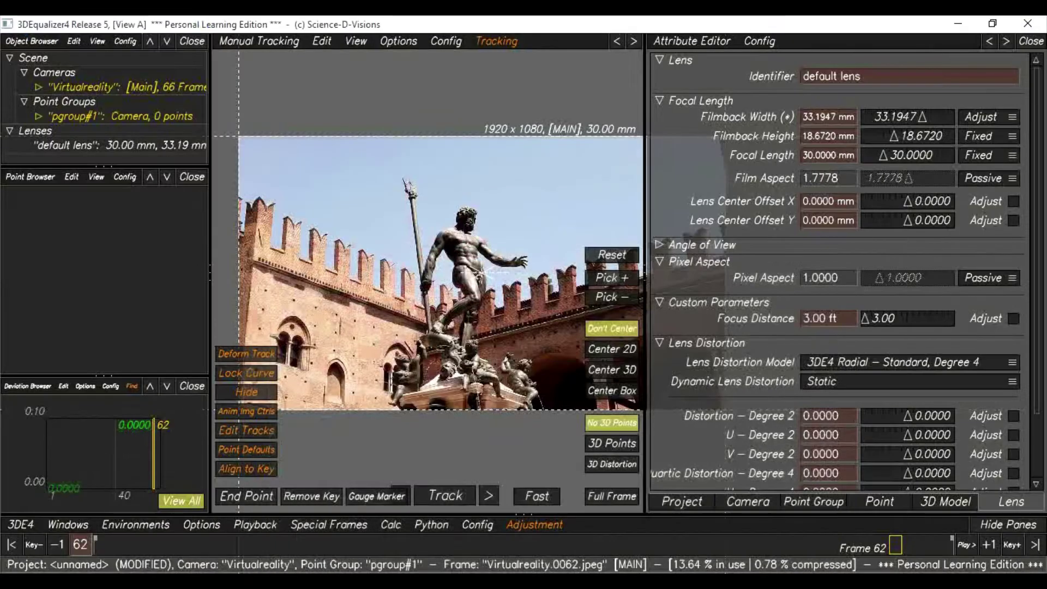
- Enter a filmback width of 23.76 mm and height of 13.37 mm
click(812, 118)
text(32)
drag(838, 117, 785, 115)
text(23.76)
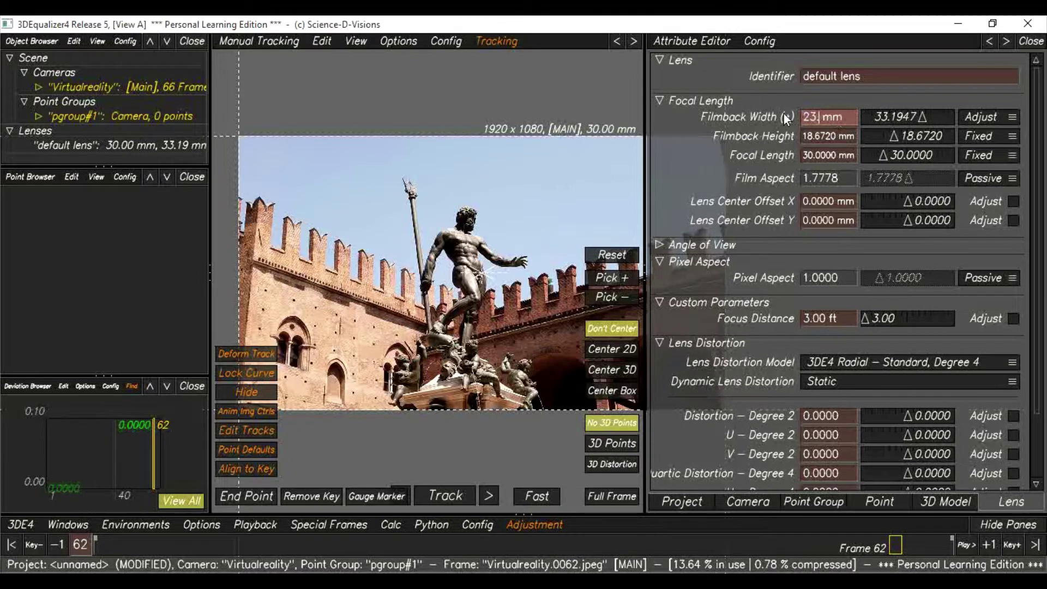
key(Return)
drag(840, 136, 779, 133)
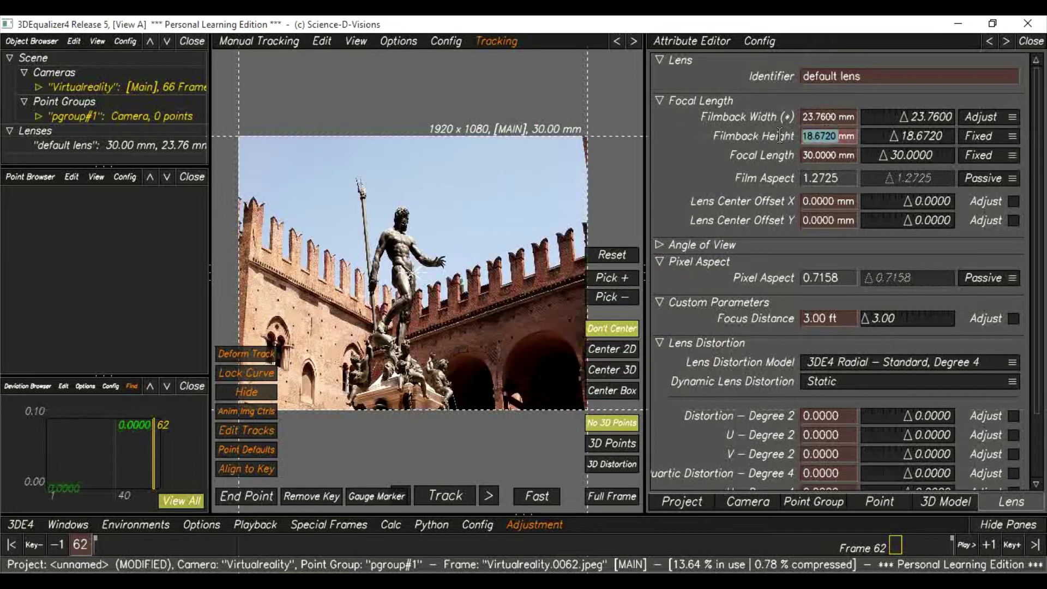
text(13.37)
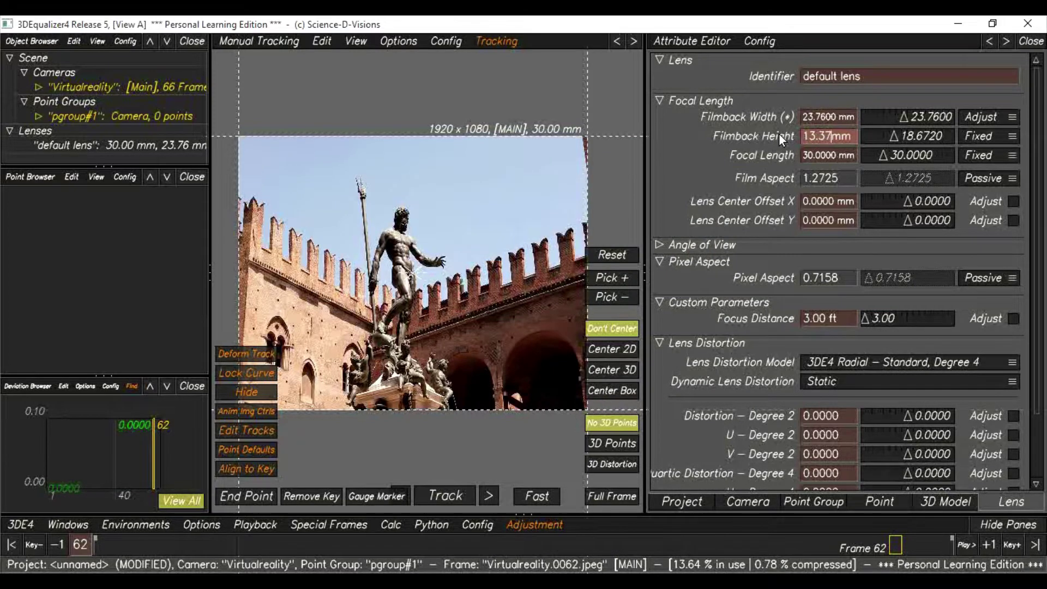
key(Return)
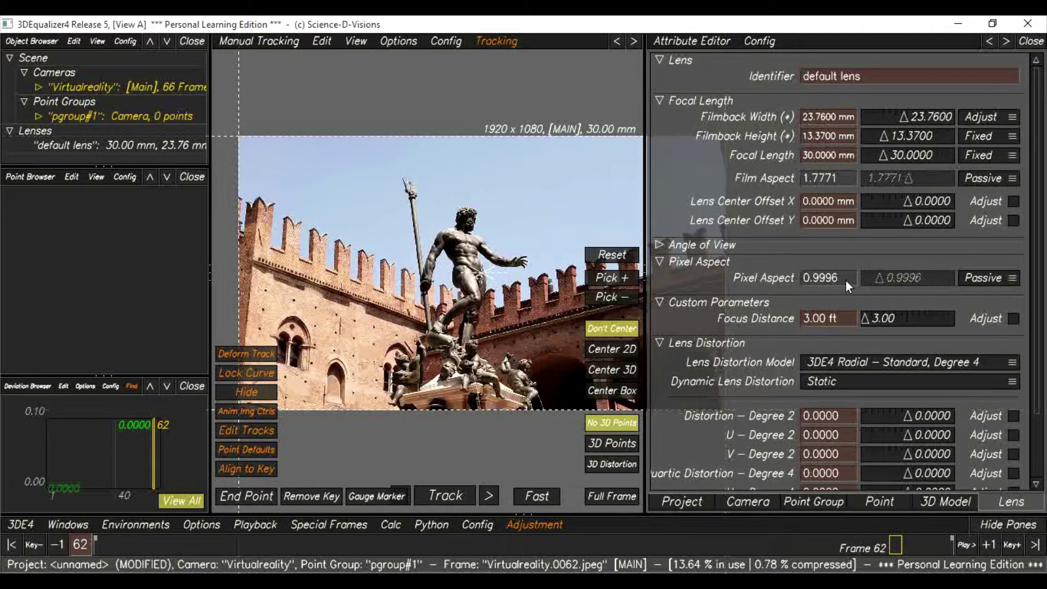
- Set pixel aspect and filmback height to Fixed, with pixel aspect 1
click(1000, 279)
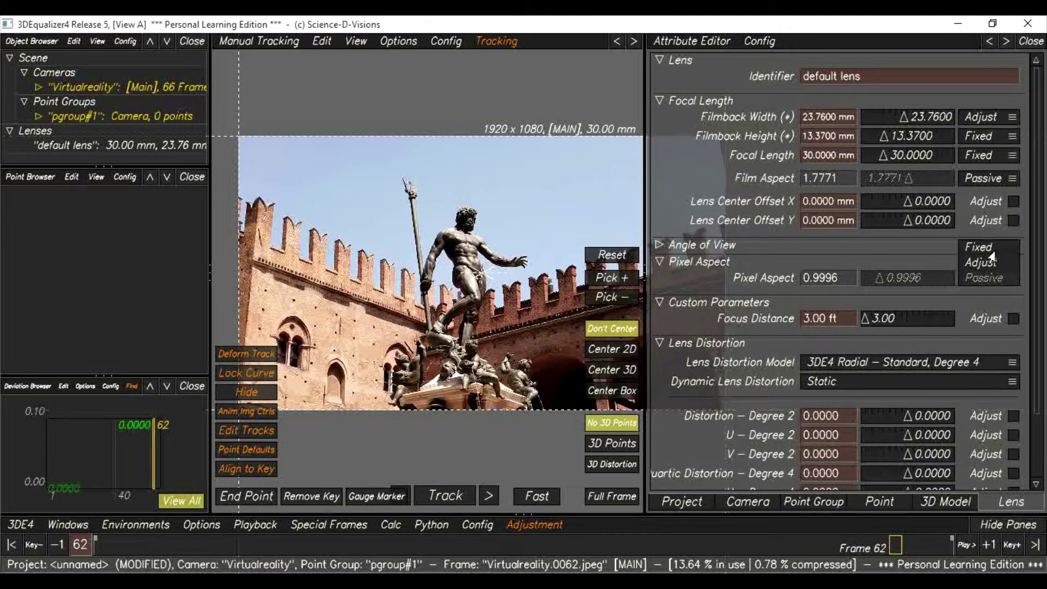
click(985, 248)
drag(851, 279, 769, 274)
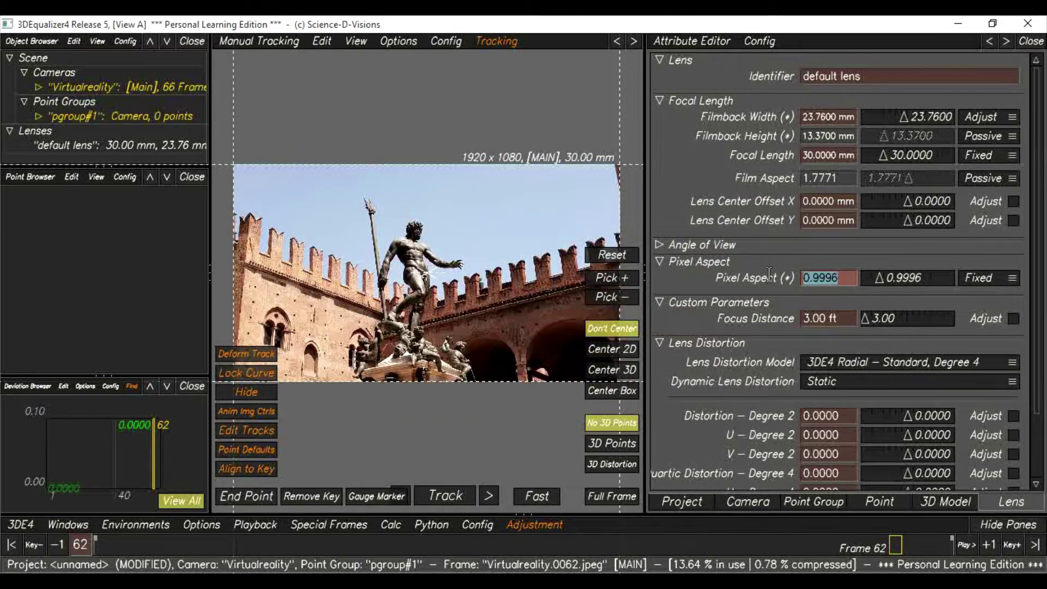
click(976, 139)
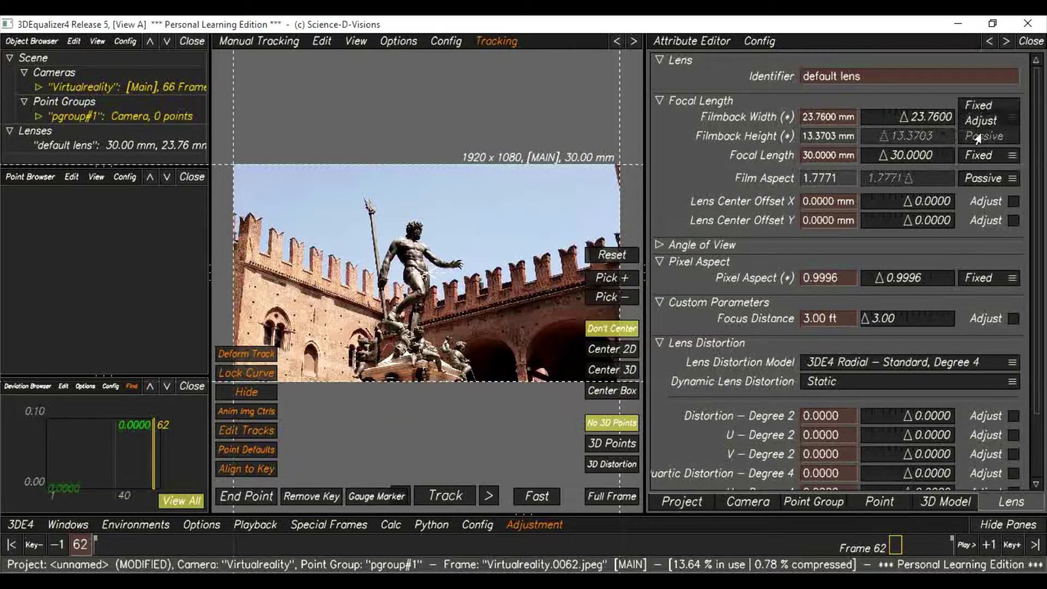
click(982, 106)
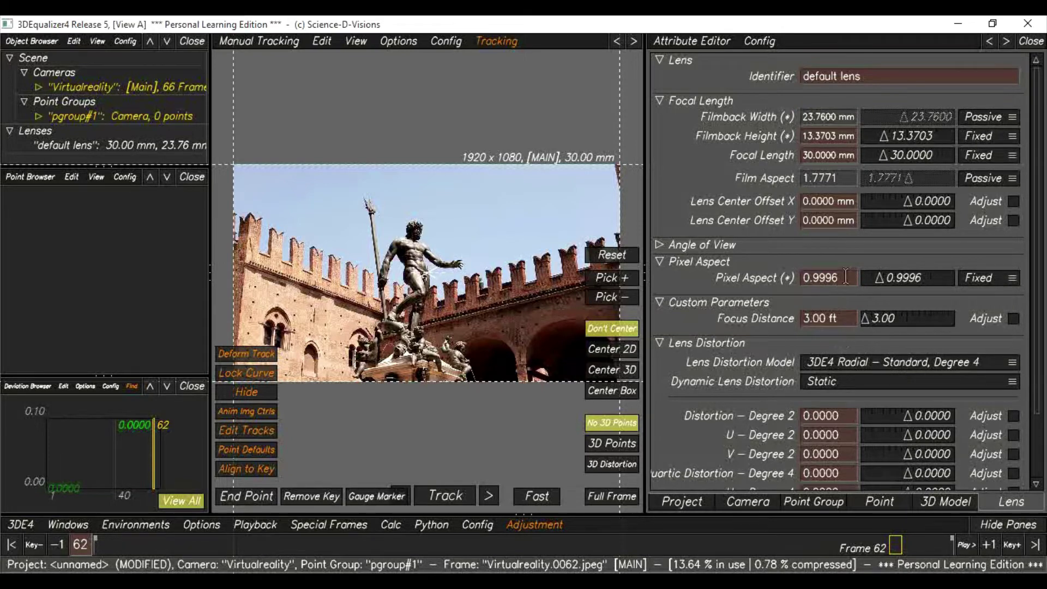
drag(845, 277, 774, 273)
text(1)
key(Return)
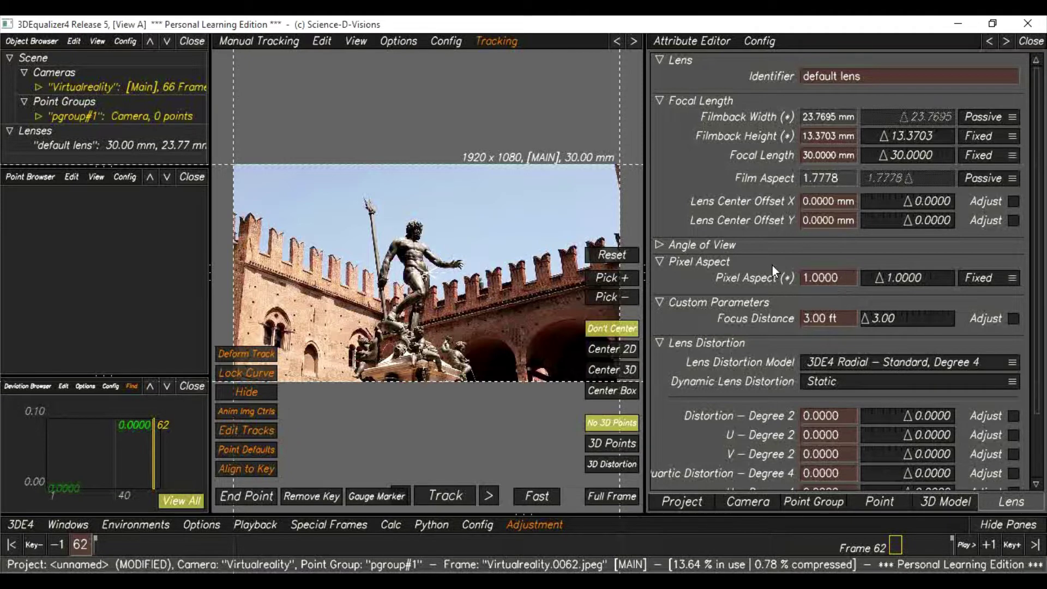
- Widen the image viewport, shrink the Attribute Editor to a slim column, and zoom around the plate
drag(646, 232, 806, 233)
scroll(547, 282, up, 5)
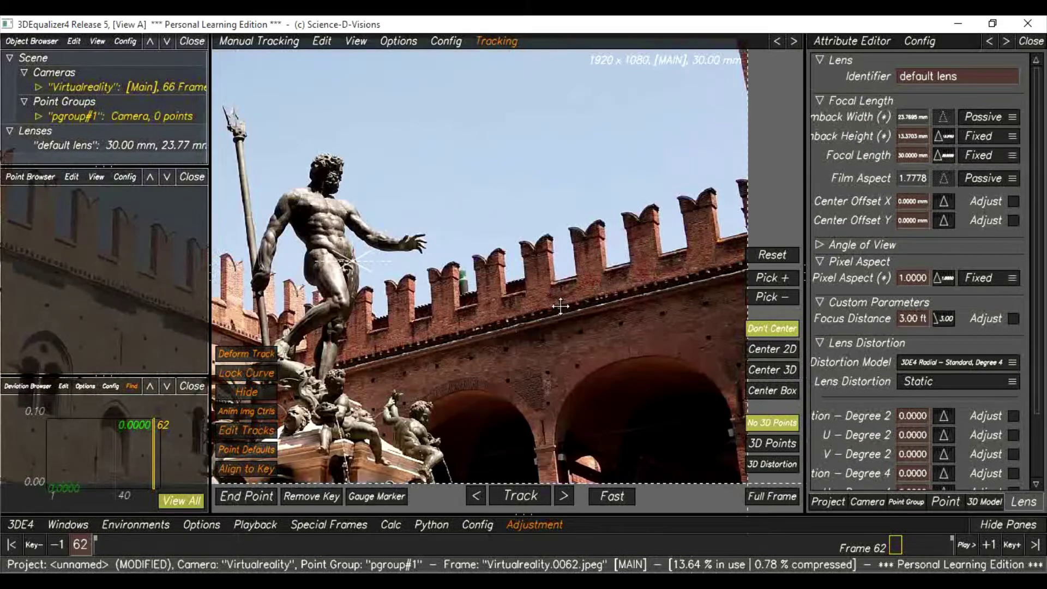
scroll(522, 321, down, 5)
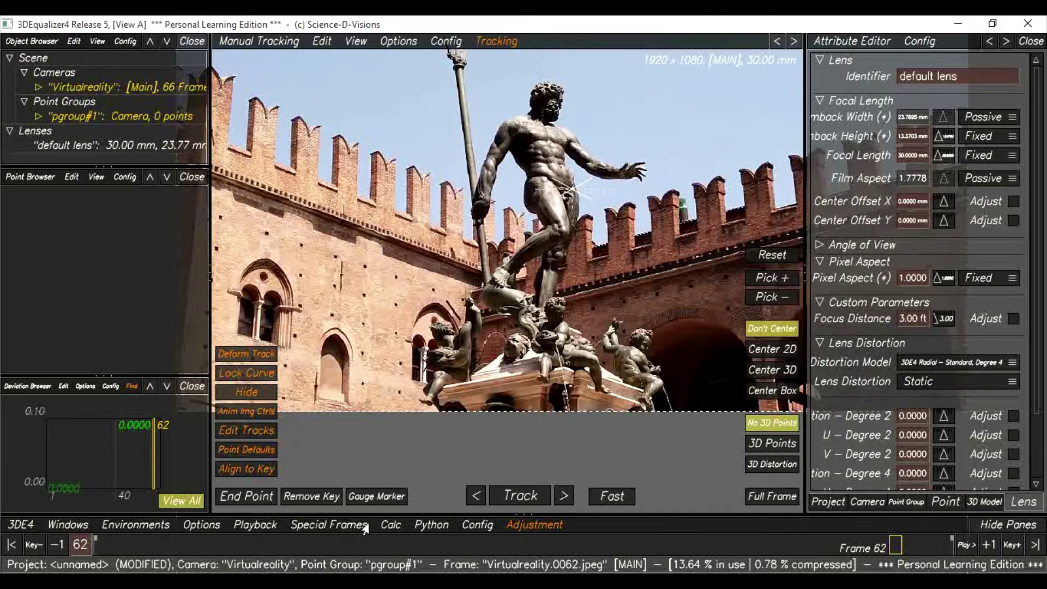
scroll(493, 390, up, 3)
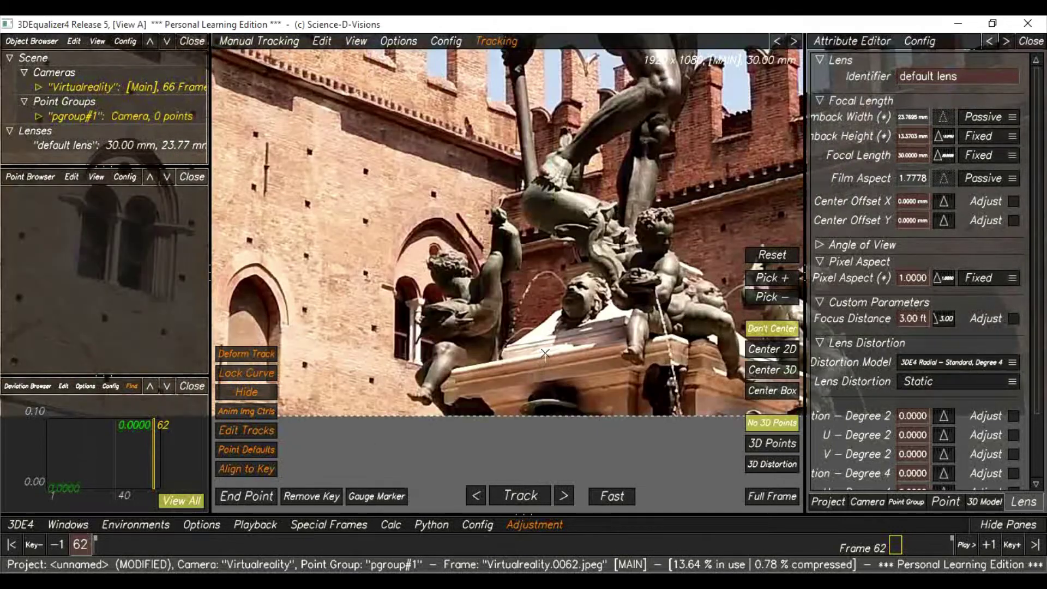
scroll(616, 246, down, 4)
scroll(616, 246, up, 3)
scroll(660, 297, down, 3)
click(250, 42)
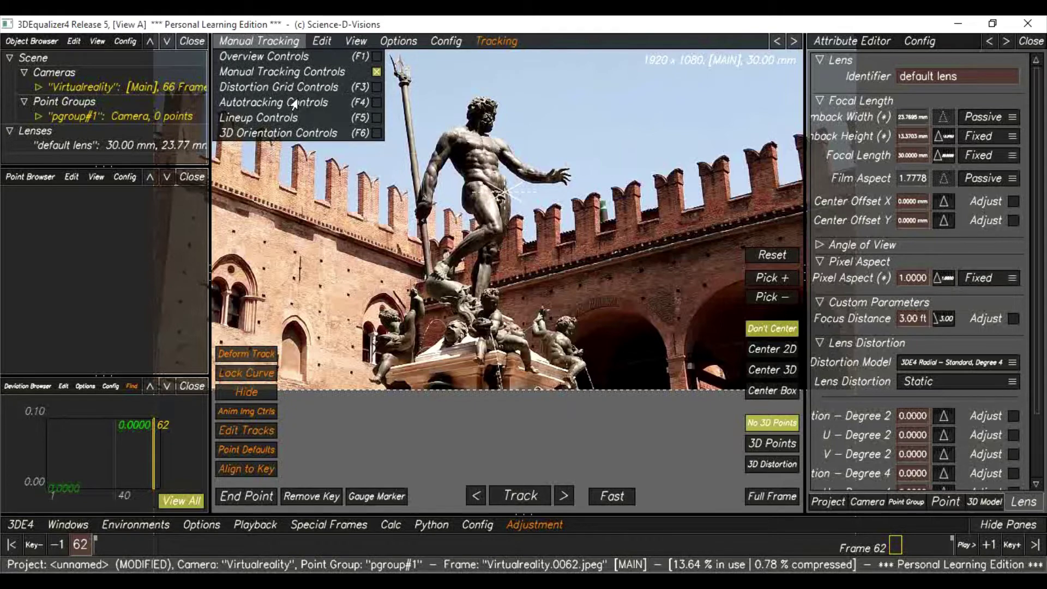
- Switch to the 3D orientation environment and scrub the sequence back to frame 1
click(334, 134)
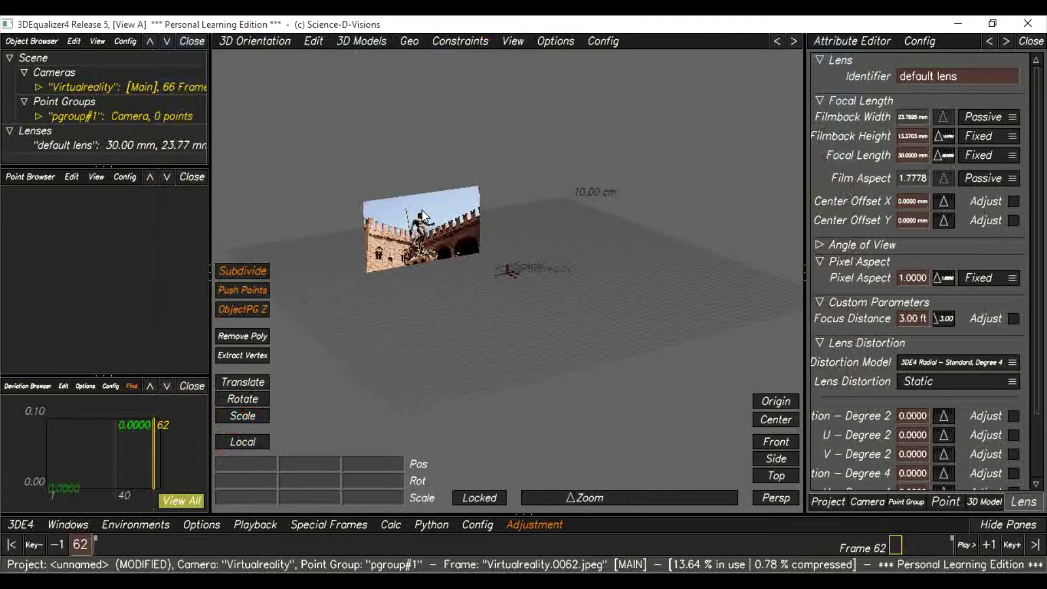
scroll(518, 274, up, 3)
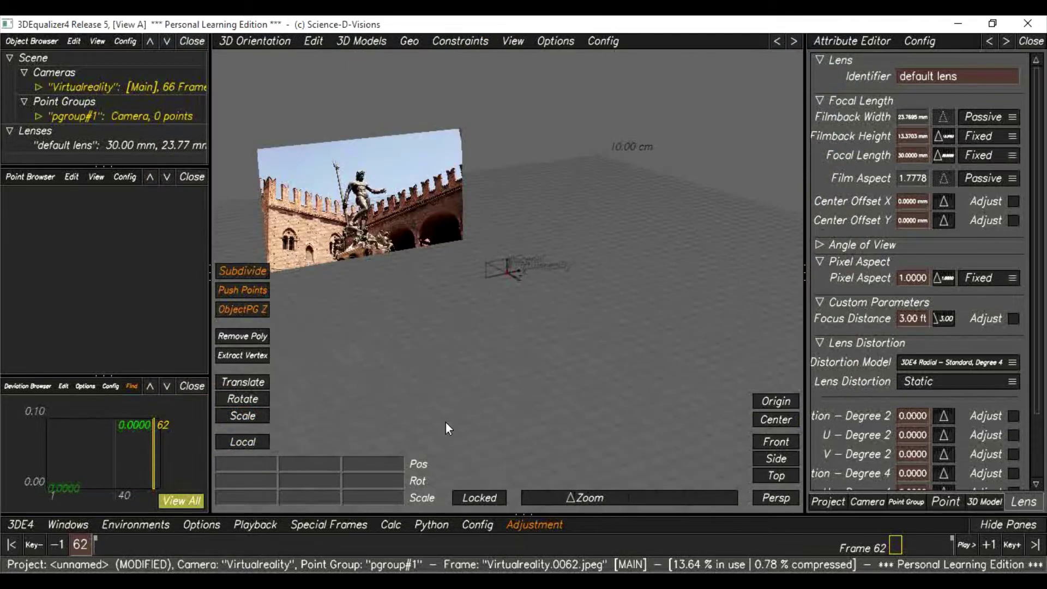
drag(445, 555, 95, 515)
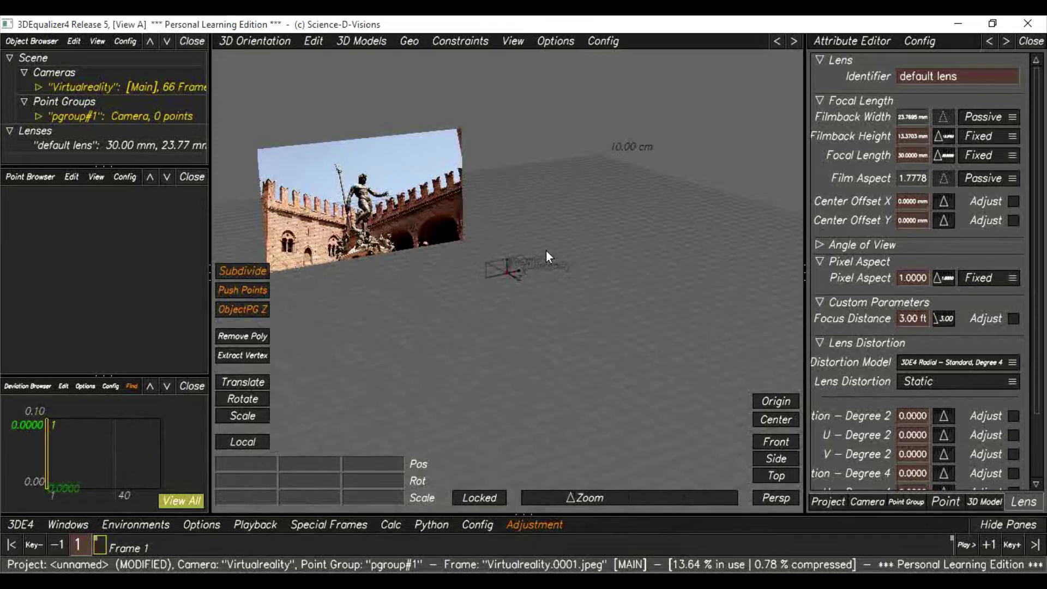
drag(204, 545, 98, 545)
- Try Overview, then Manual Tracking controls, panning the plate to fill the view
click(268, 48)
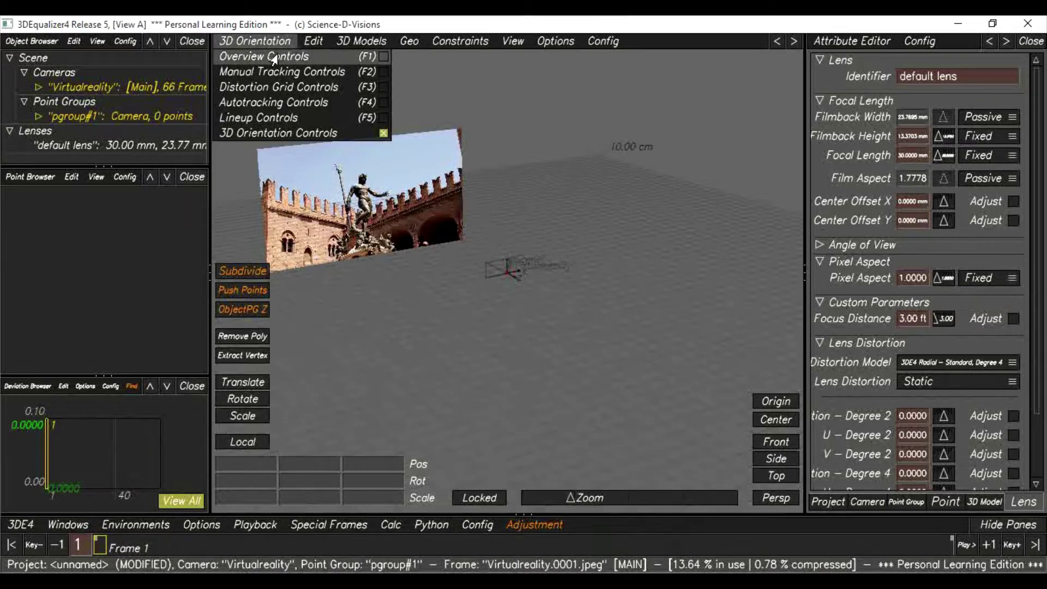
click(269, 59)
click(255, 48)
click(271, 71)
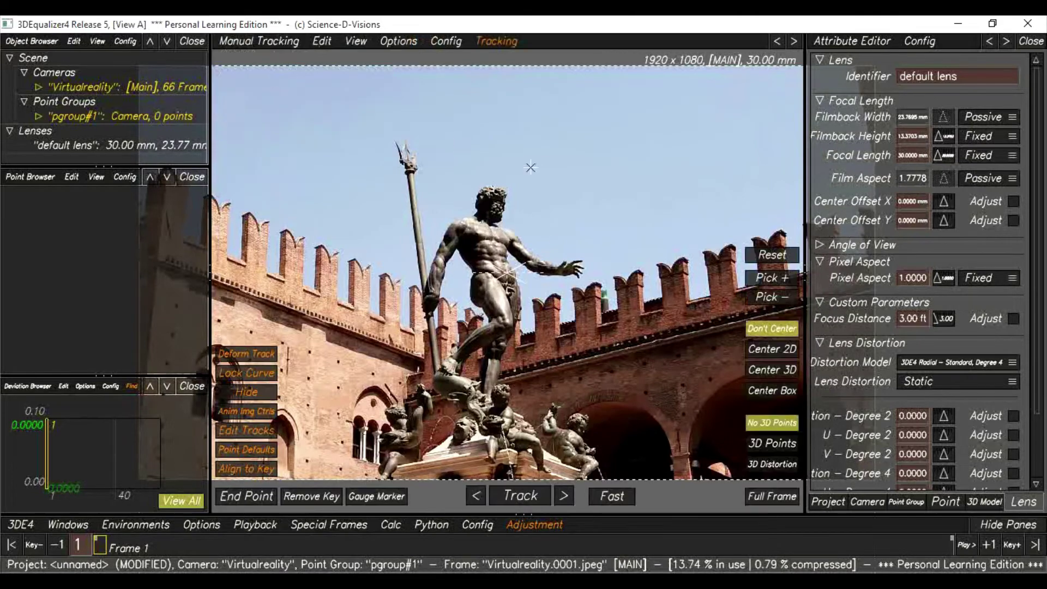
middle_drag(518, 267, 650, 137)
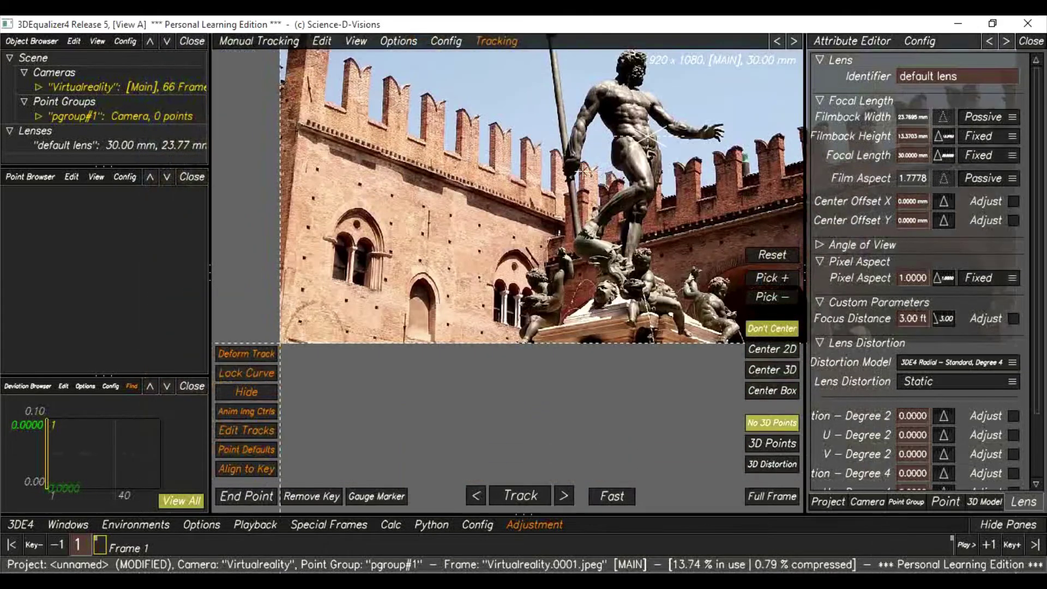
click(259, 41)
middle_drag(430, 34, 345, 105)
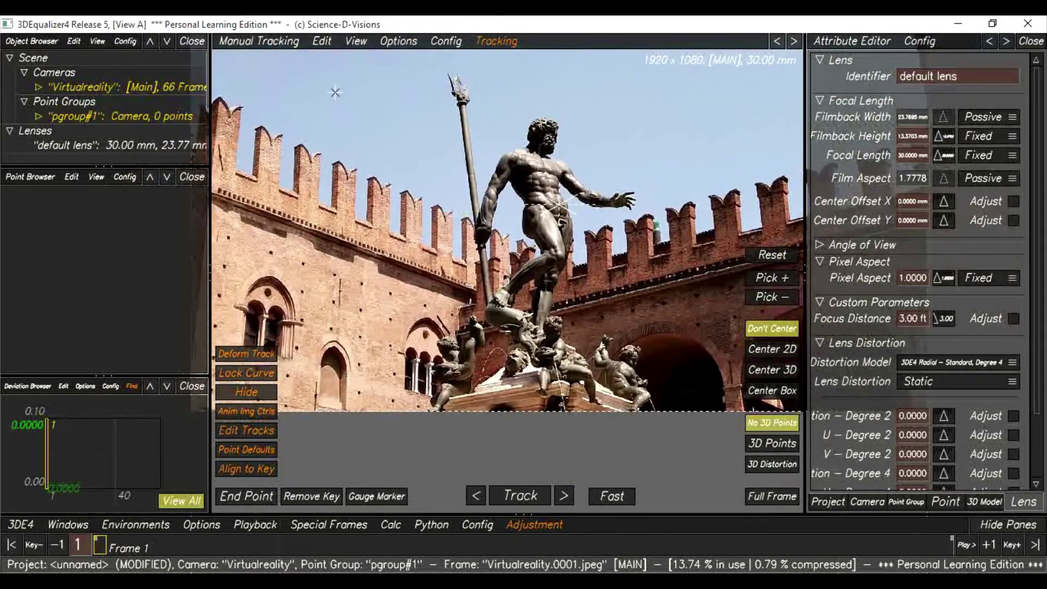
- Try Distortion Grid controls, then settle on Manual Tracking Controls
click(261, 41)
click(286, 87)
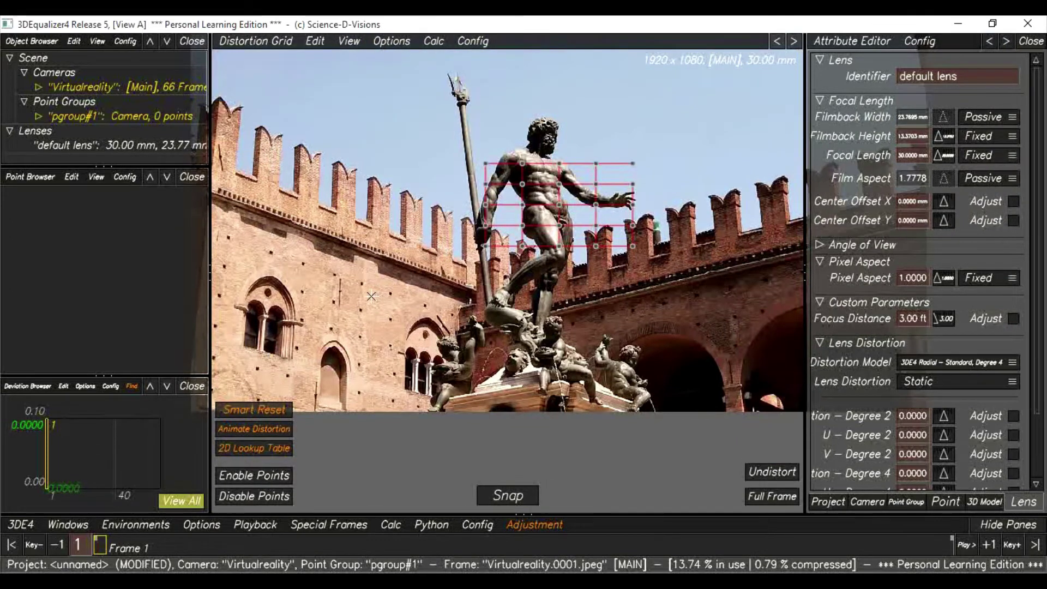
click(256, 42)
click(261, 71)
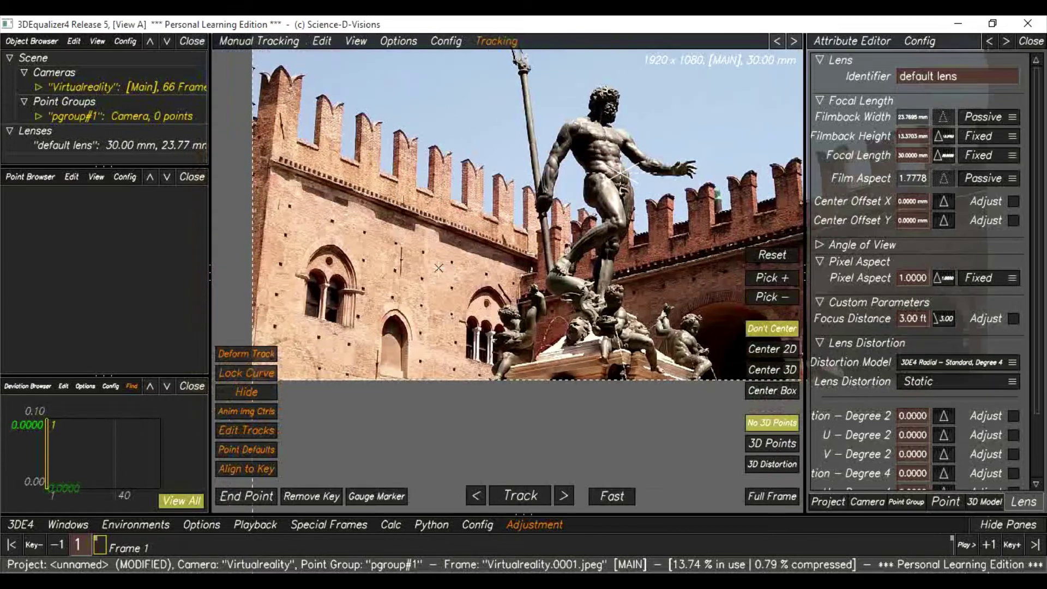
scroll(384, 252, up, 3)
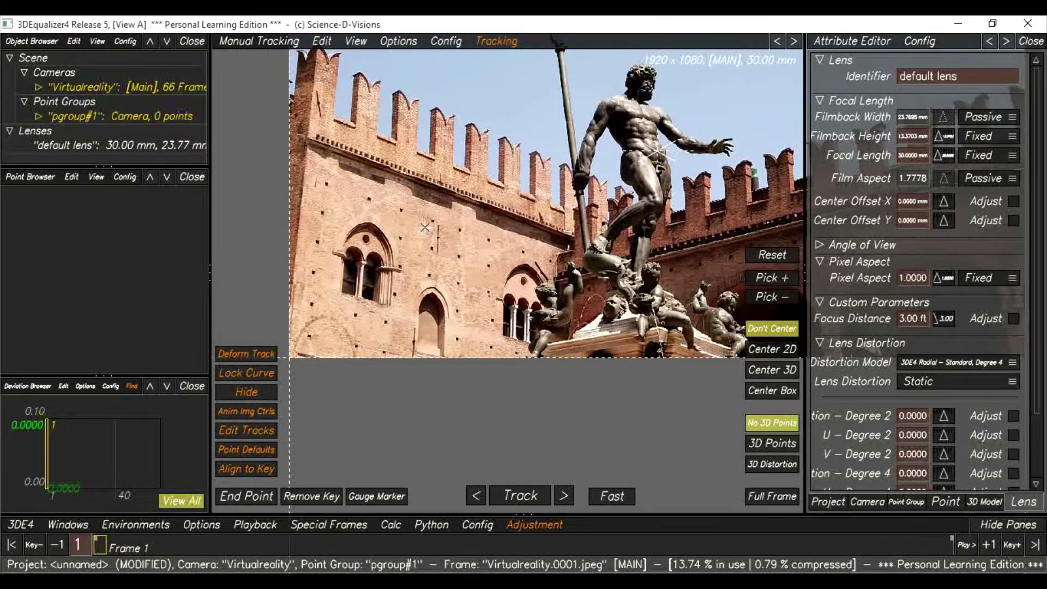
scroll(429, 227, up, 4)
- Place tracking point 01 on a dark wall hole, enlarging its search area and tightening the pattern box
scroll(429, 228, up, 3)
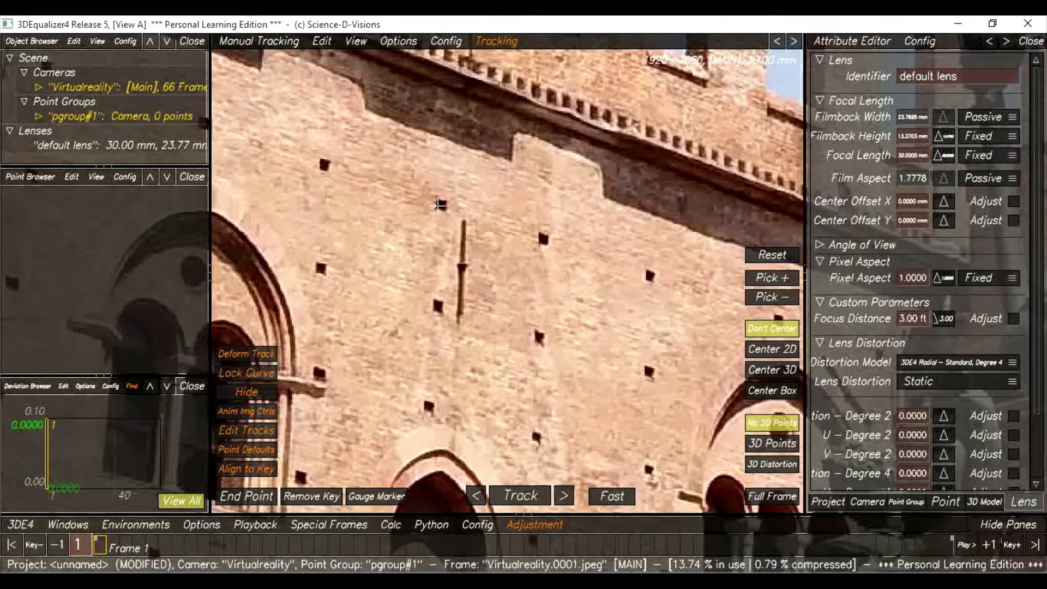
ctrl+click(440, 205)
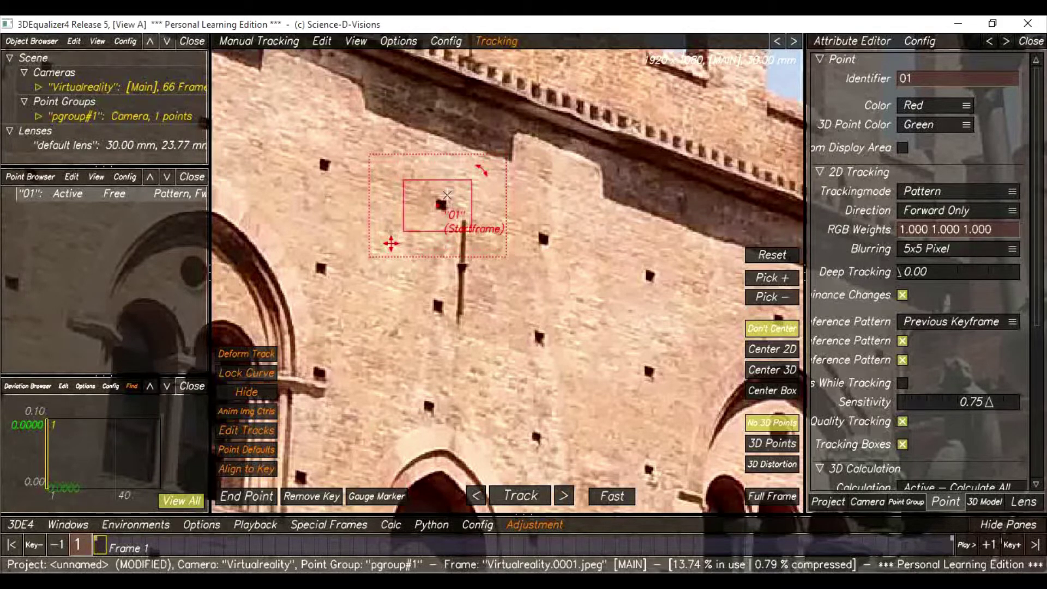
drag(369, 240, 346, 240)
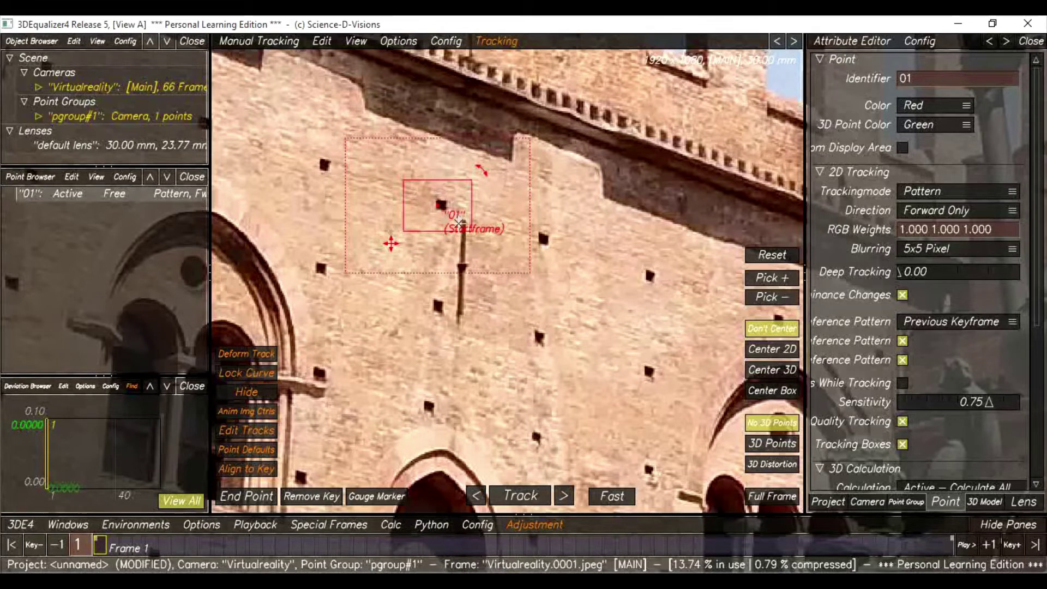
drag(403, 228, 419, 228)
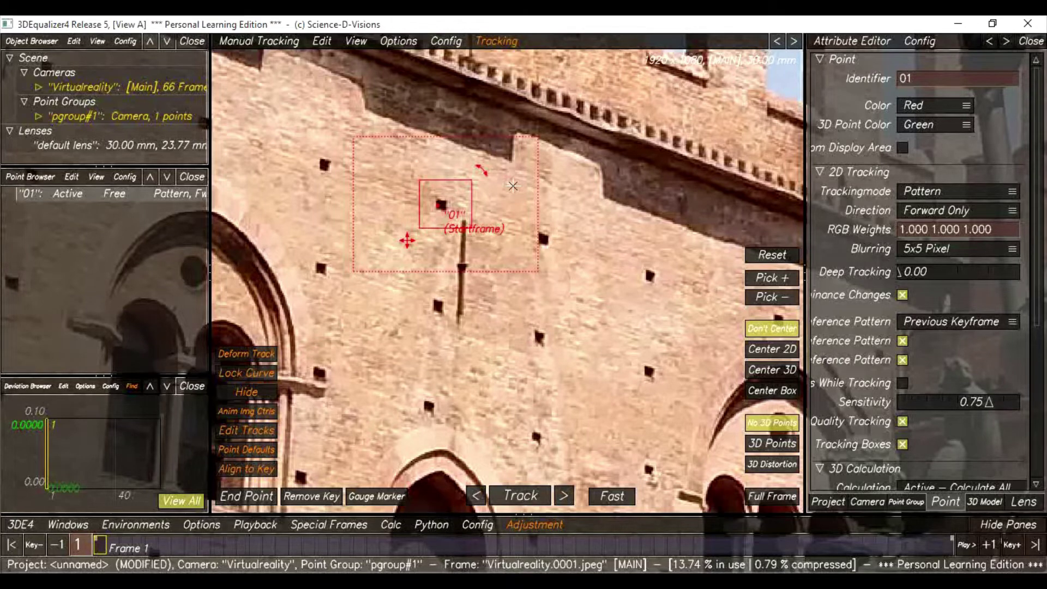
- Check frames 1–2, then track point 01 forward from frame 1 to frame 66
key(period)
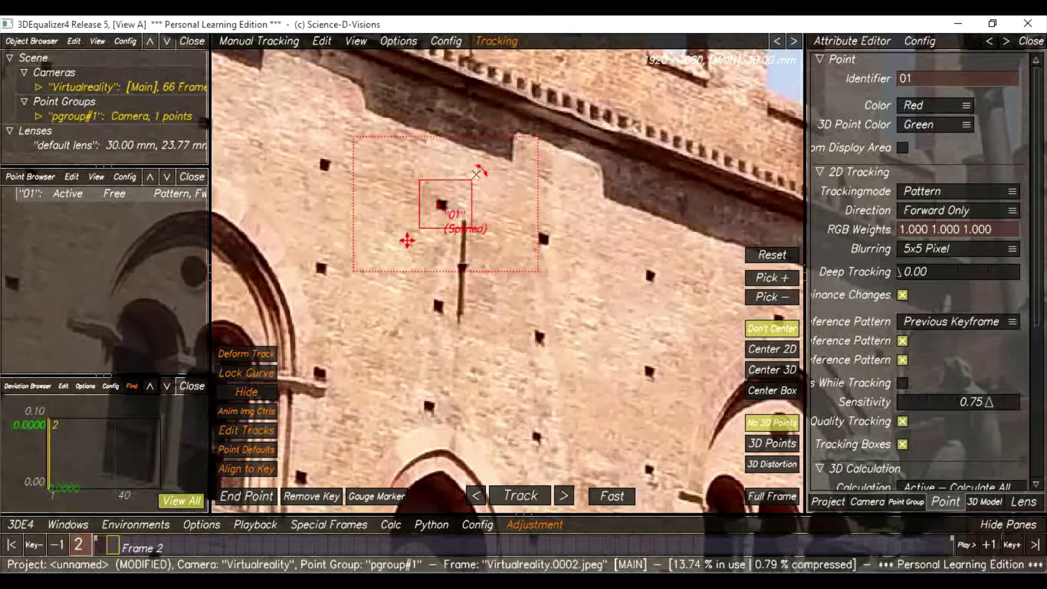
key(comma)
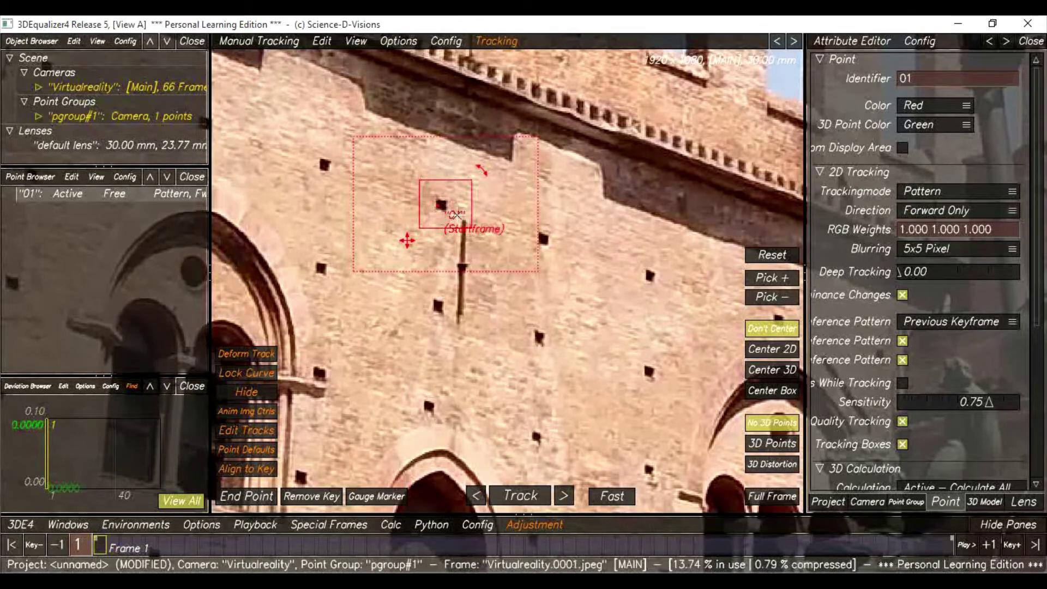
key(period)
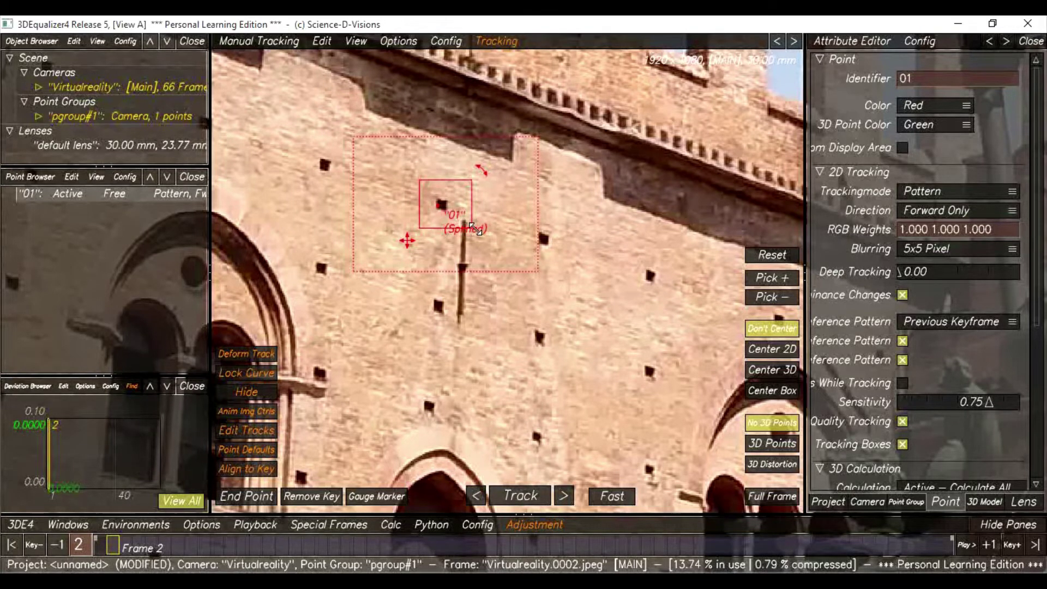
key(Left)
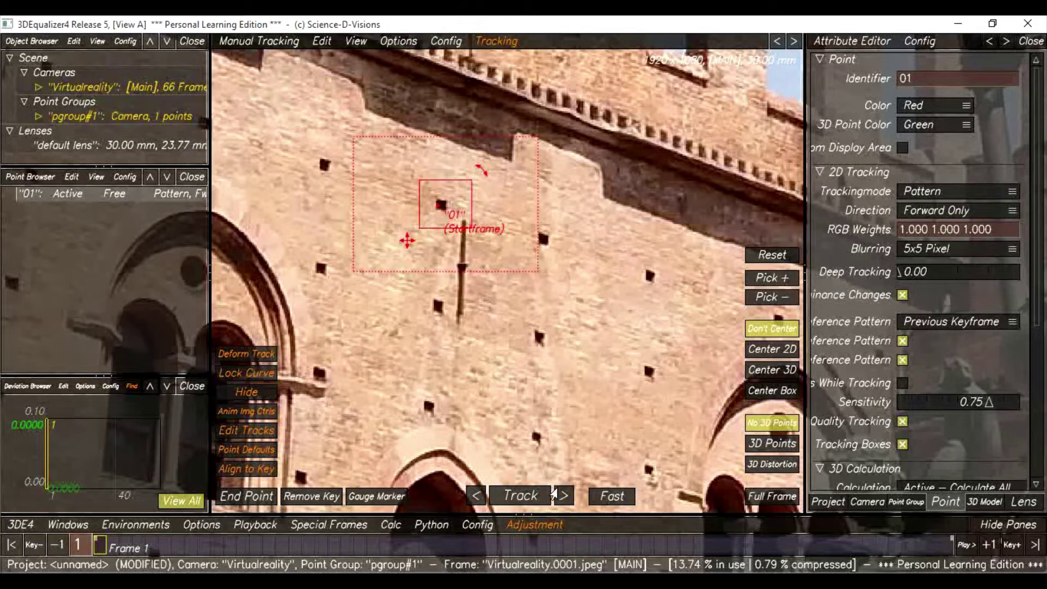
key(t)
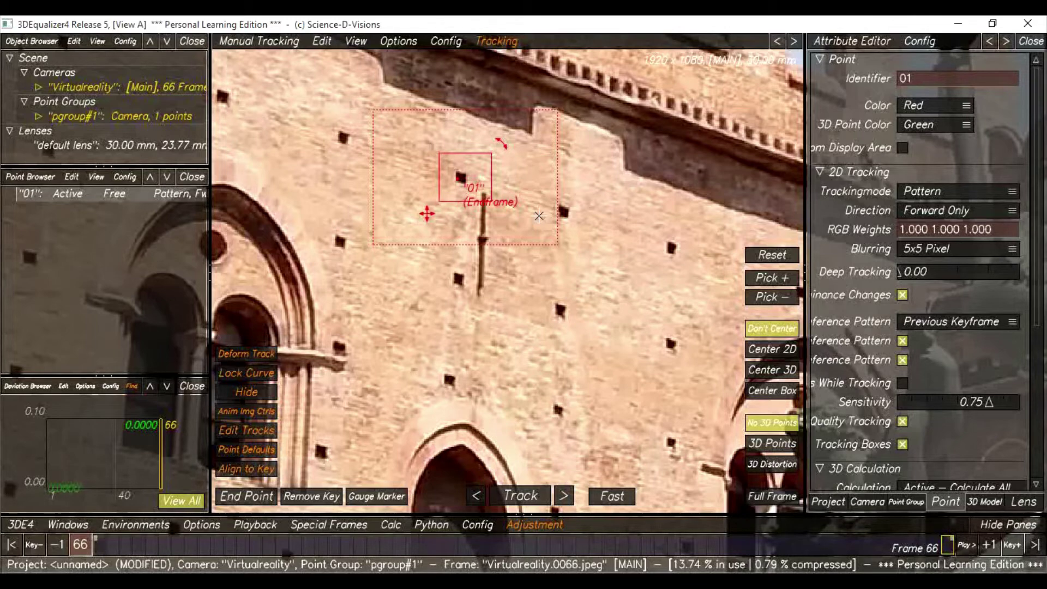
- Scrub back through the tracked frames and enable Center 2D to keep point 01 centred
drag(944, 544, 776, 512)
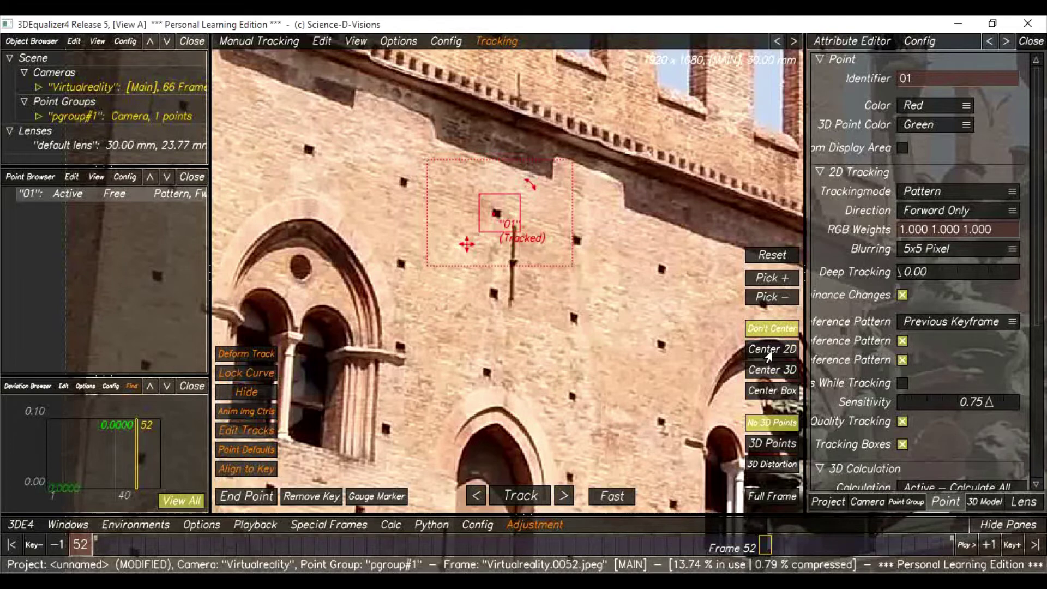
click(769, 353)
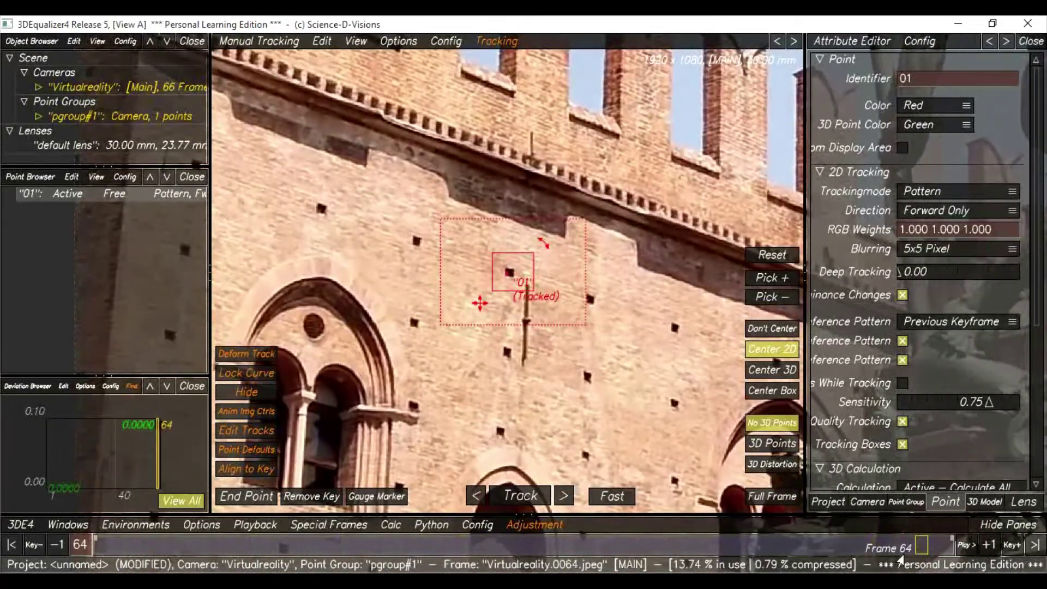
scroll(387, 273, up, 5)
scroll(389, 275, down, 5)
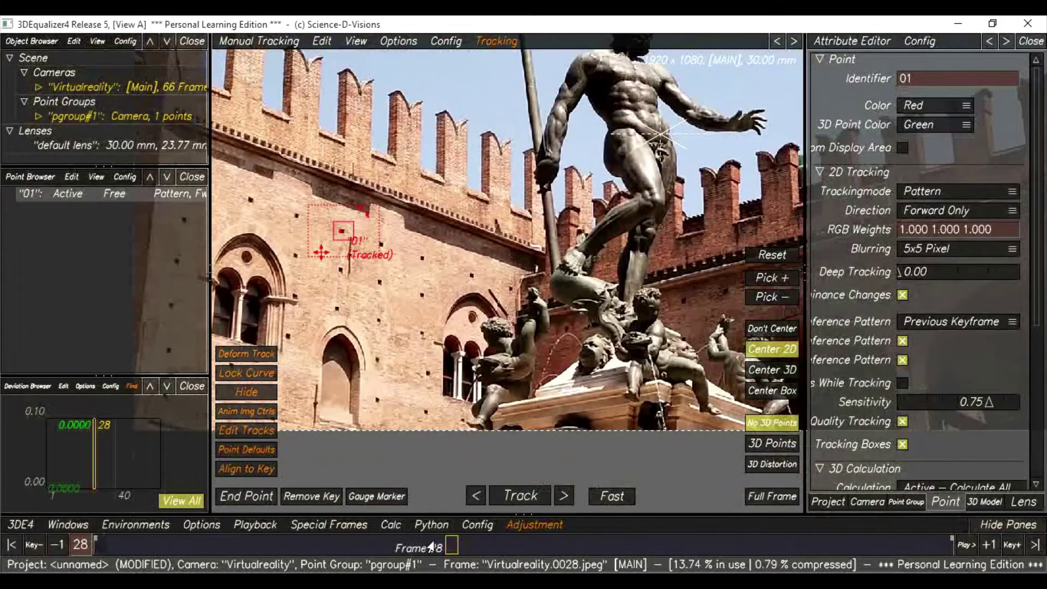
- Inspect point 01 at frames 38 and 46, confirming it stays on the same wall hole
drag(430, 545, 581, 545)
scroll(481, 235, up, 3)
scroll(480, 235, up, 2)
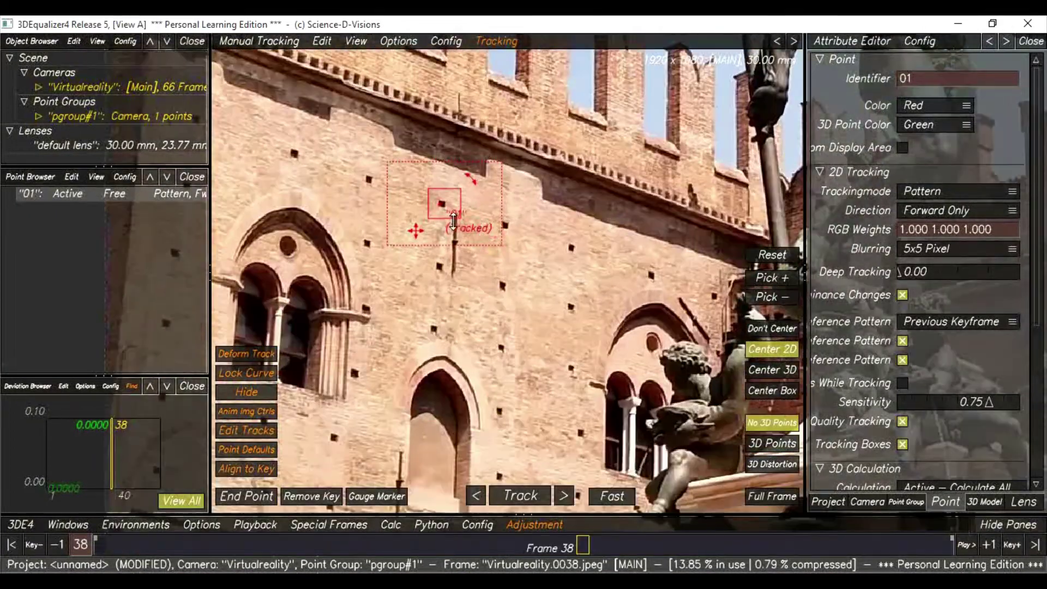
middle_drag(453, 204, 440, 391)
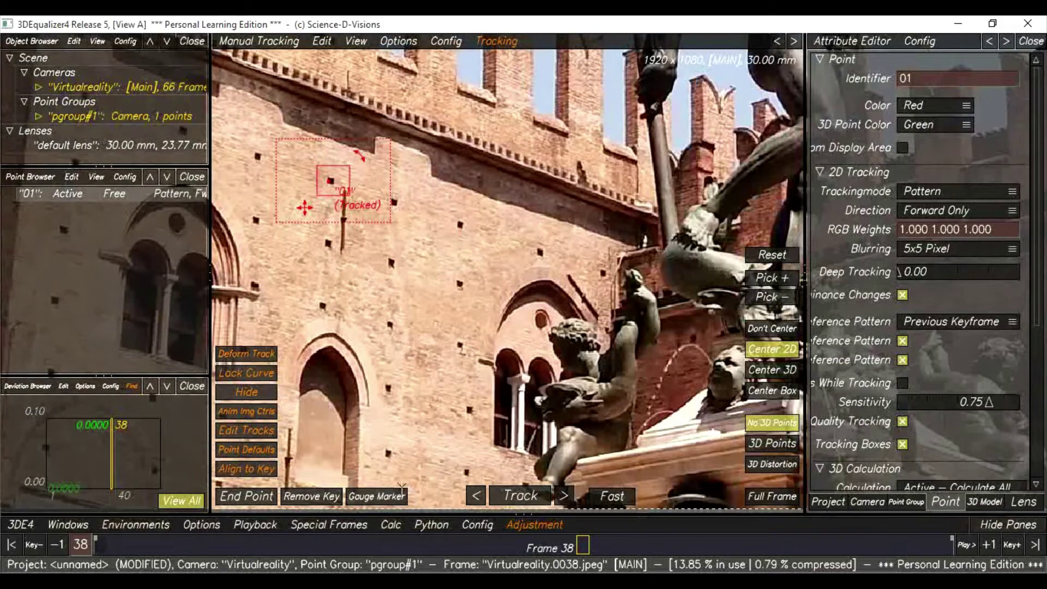
drag(529, 546, 686, 546)
middle_drag(548, 284, 416, 256)
scroll(453, 265, down, 6)
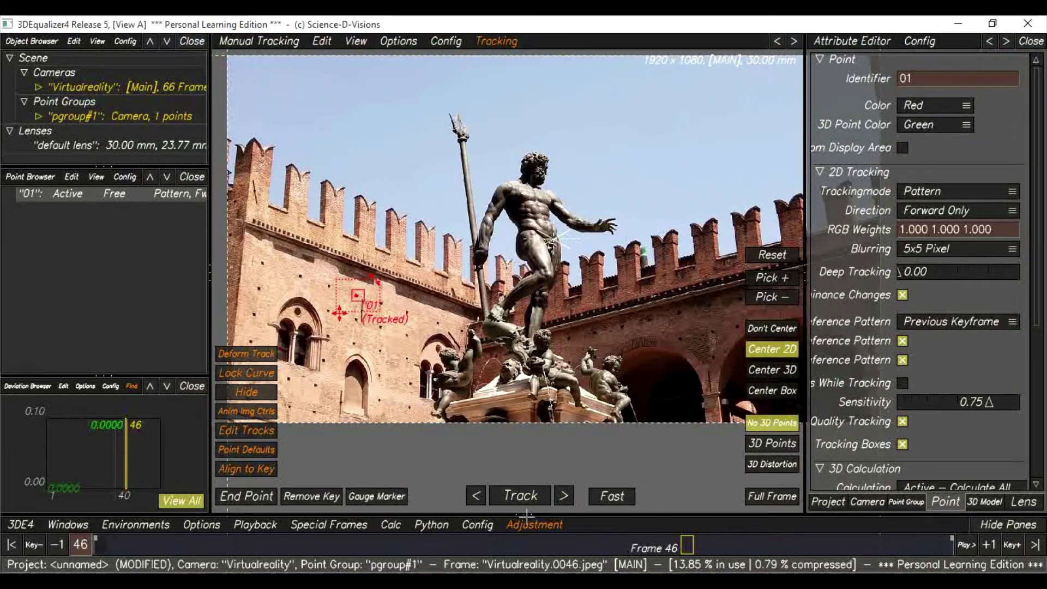
drag(496, 546, 556, 545)
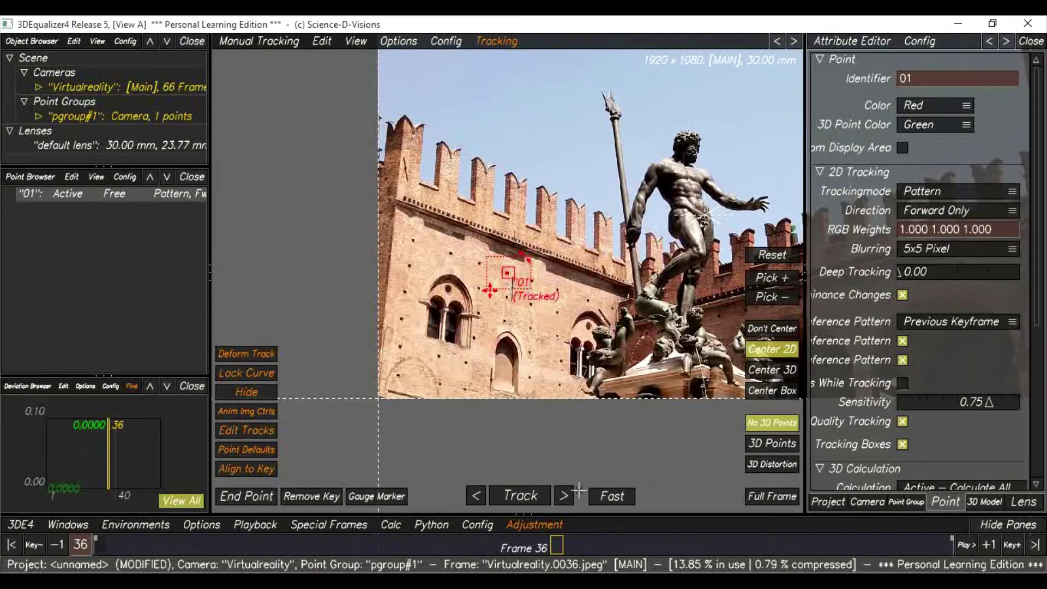
drag(551, 548, 689, 543)
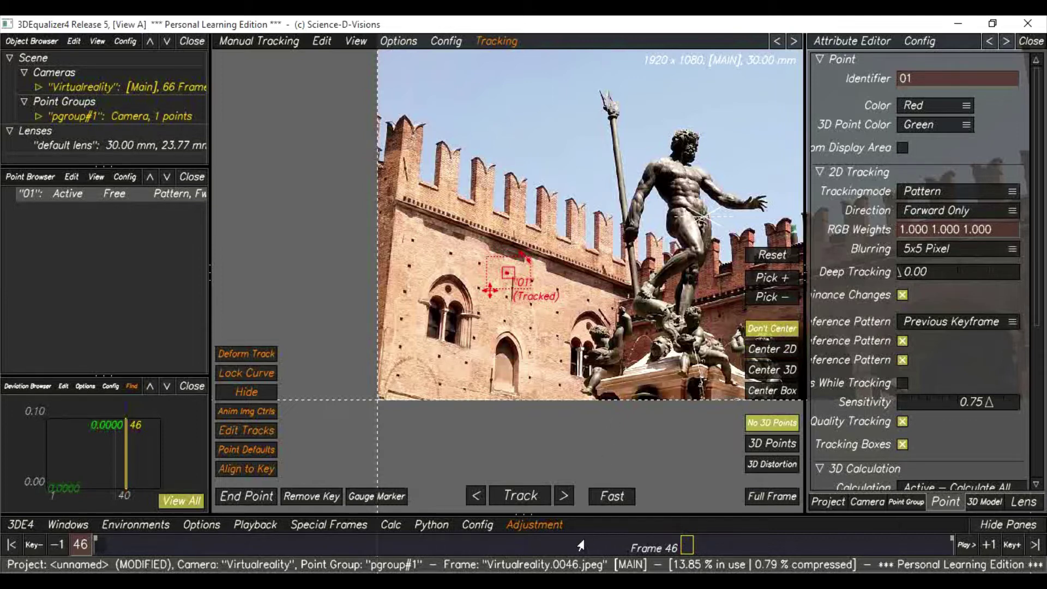
- Loop playback of the tracked shot and narrow the left and Attribute Editor panels to widen the viewer
key(space)
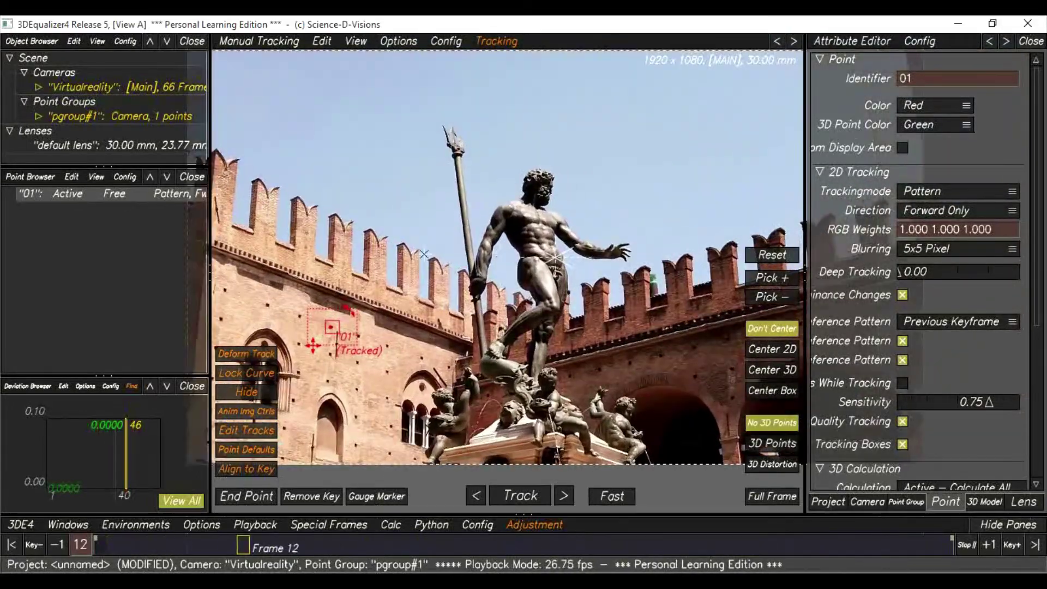
drag(188, 322, 107, 322)
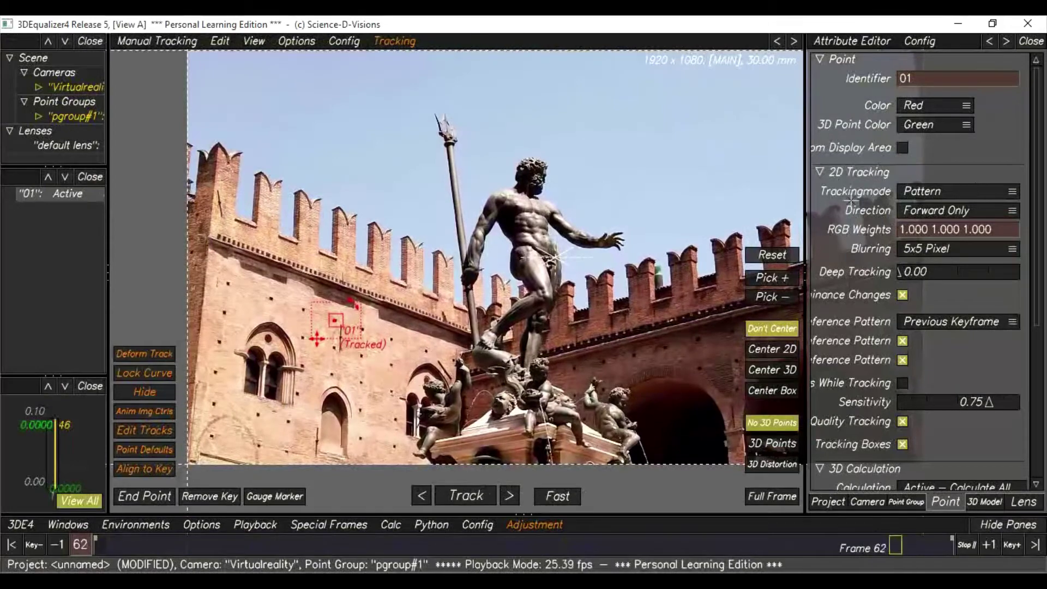
drag(806, 262, 942, 262)
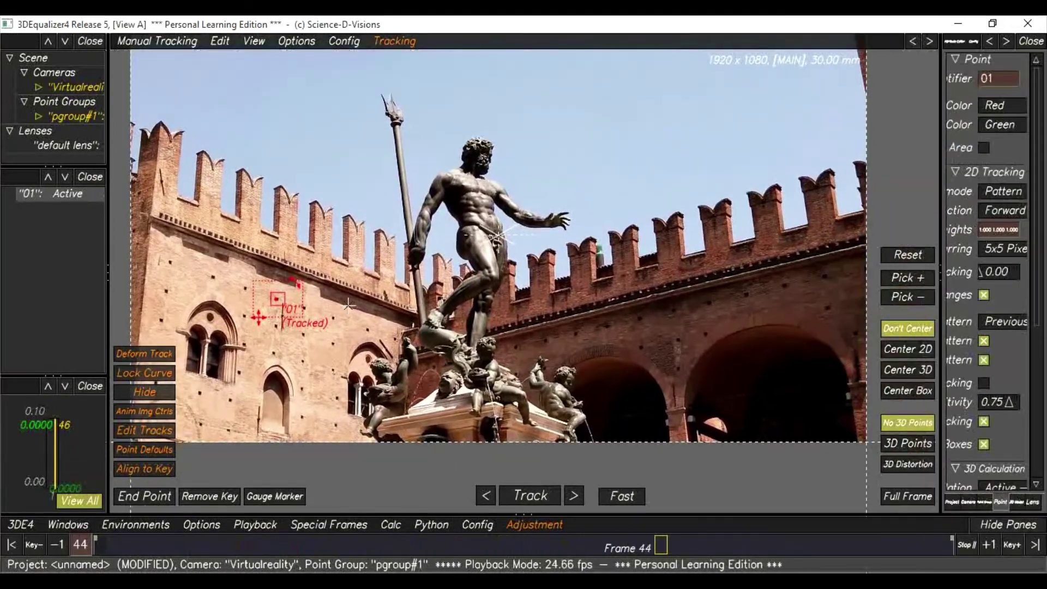